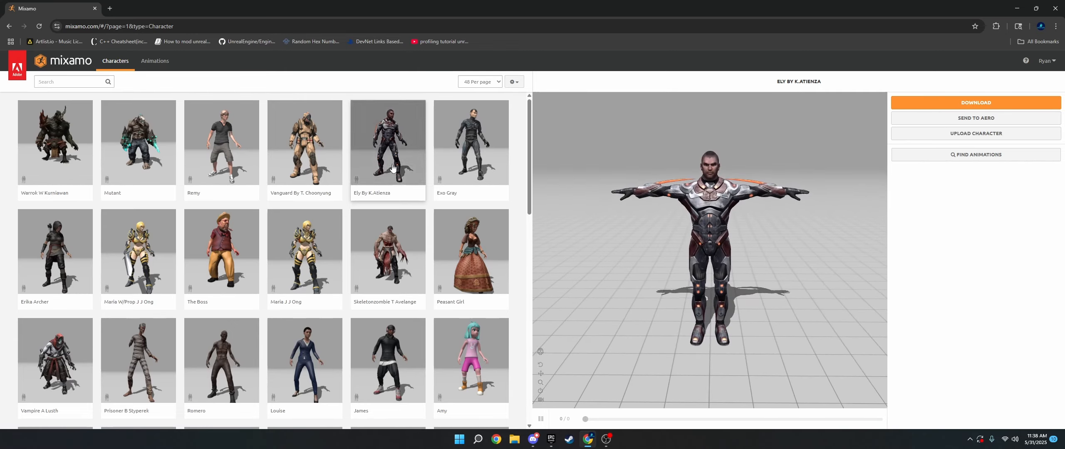
- Load the Remy character in place of the current one and inspect its skeleton, returning to the skinned view
click(210, 142)
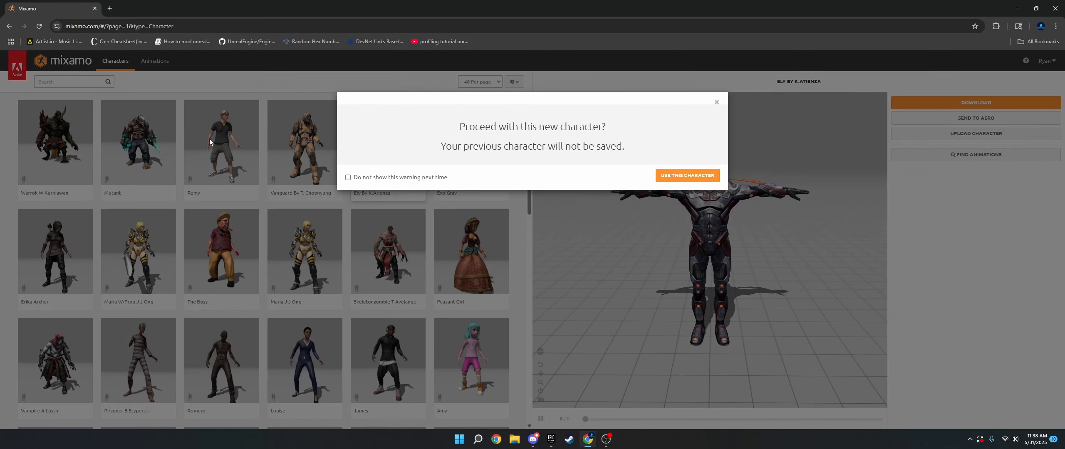
click(695, 177)
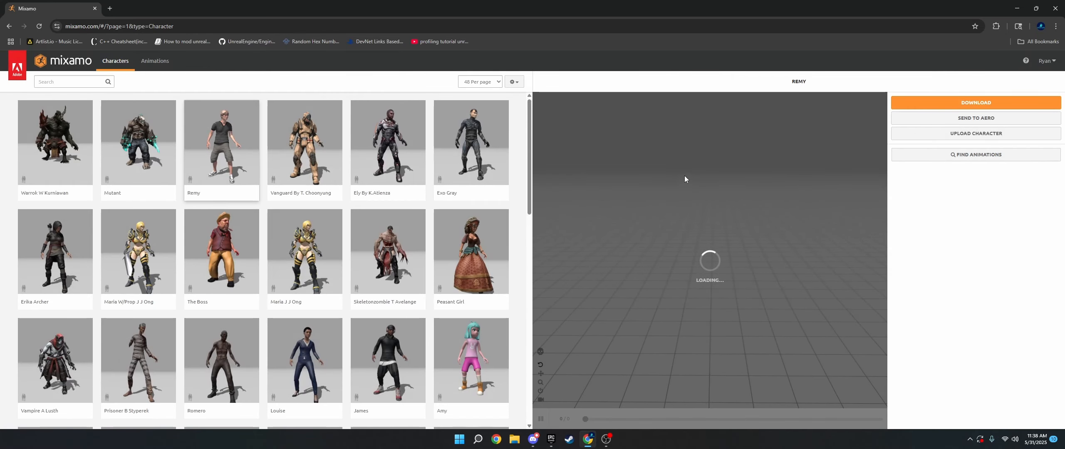
click(540, 351)
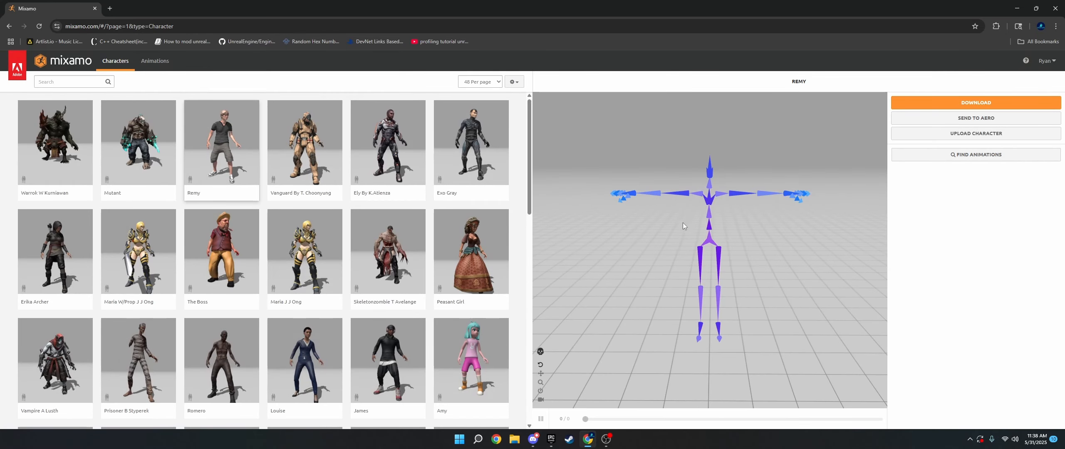
mouse_move(682, 223)
mouse_down()
mouse_move(745, 265)
mouse_move(677, 258)
mouse_move(629, 236)
mouse_move(711, 296)
mouse_move(719, 213)
mouse_move(703, 201)
mouse_move(679, 210)
mouse_up()
click(540, 352)
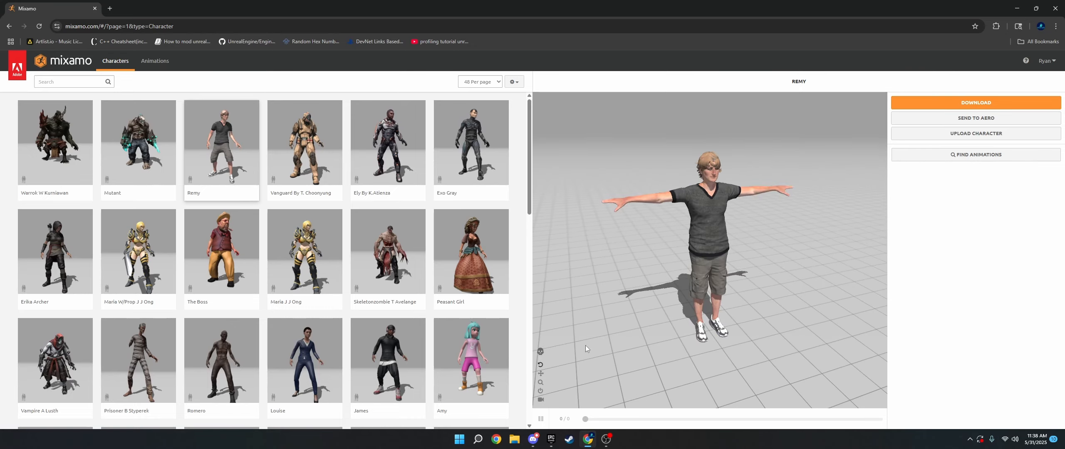
- Download the Remy character in FBX Binary format with the T-pose
drag(720, 276, 703, 259)
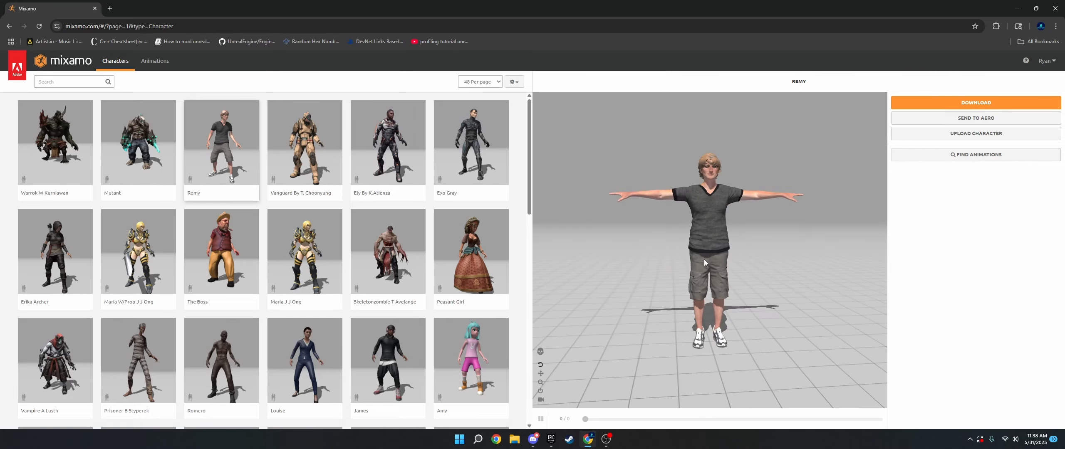
click(966, 102)
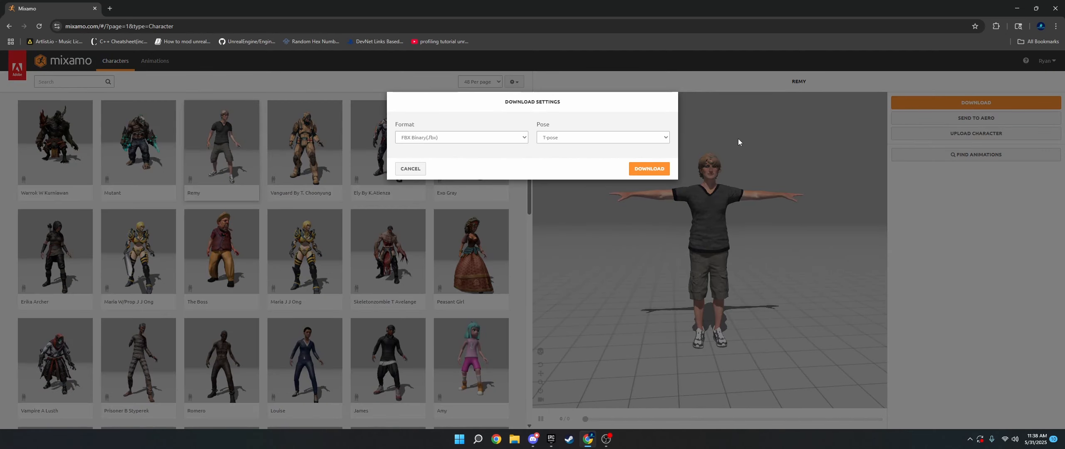
click(651, 170)
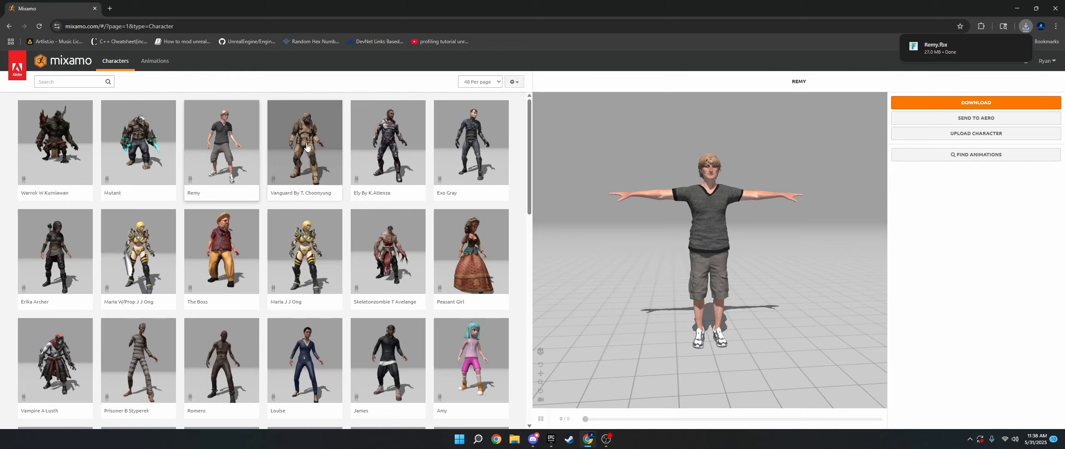
- Load the Vanguard character and download it in FBX Binary format with the T-pose
click(313, 133)
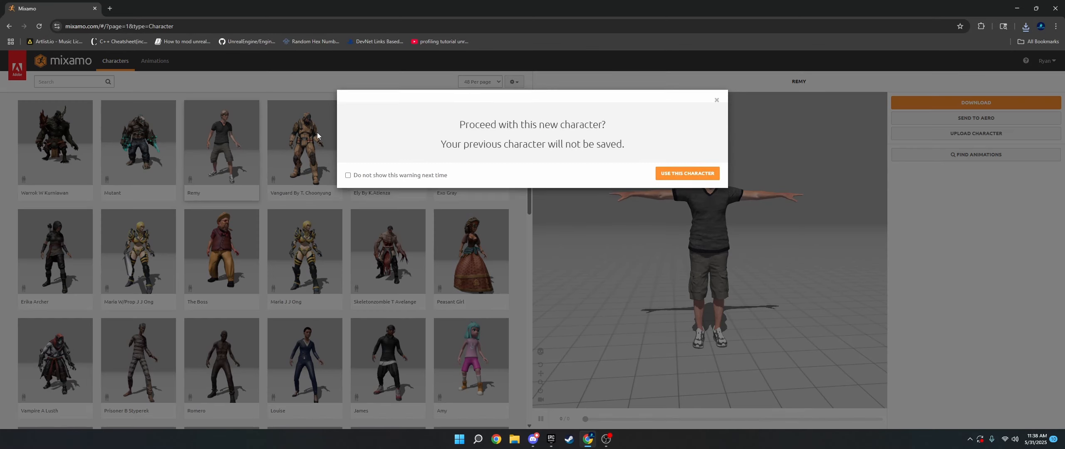
click(671, 172)
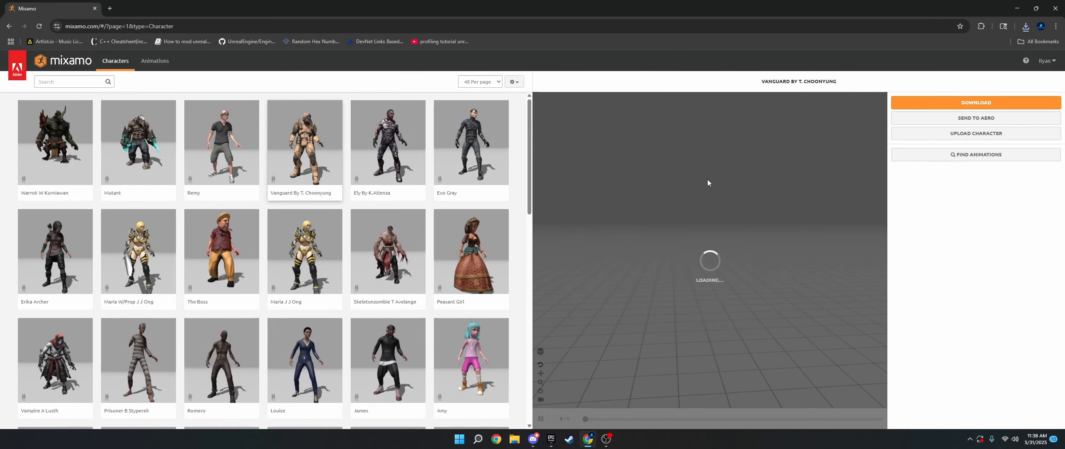
click(923, 104)
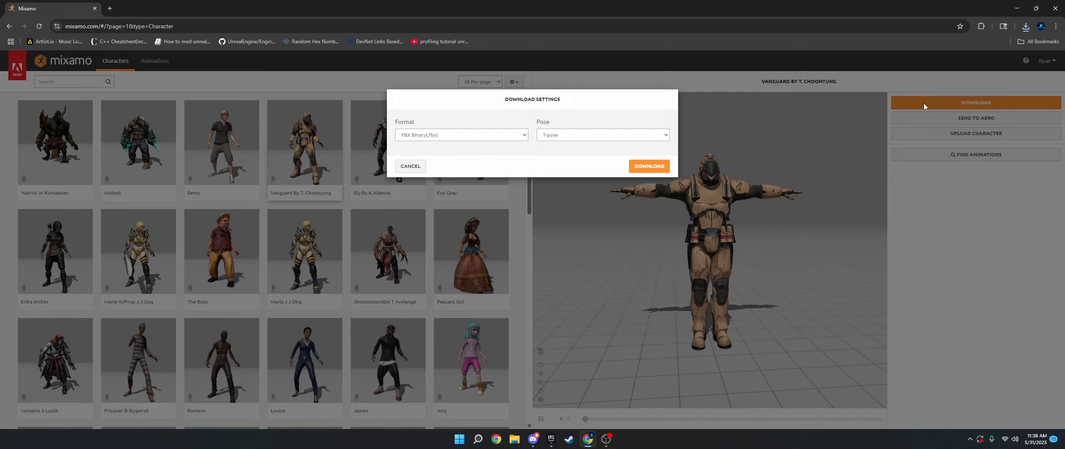
click(652, 166)
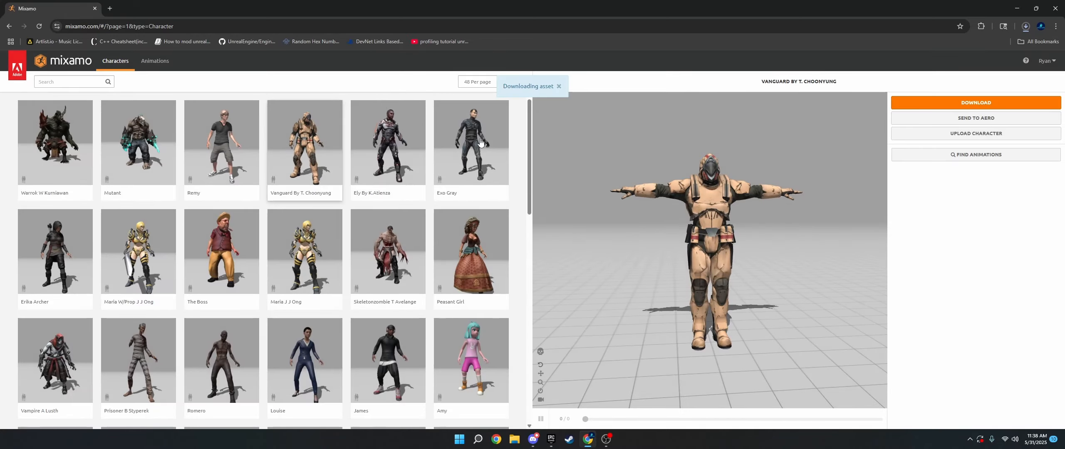
- Load the Ely character and download it in FBX Binary format with the T-pose
click(388, 143)
click(707, 175)
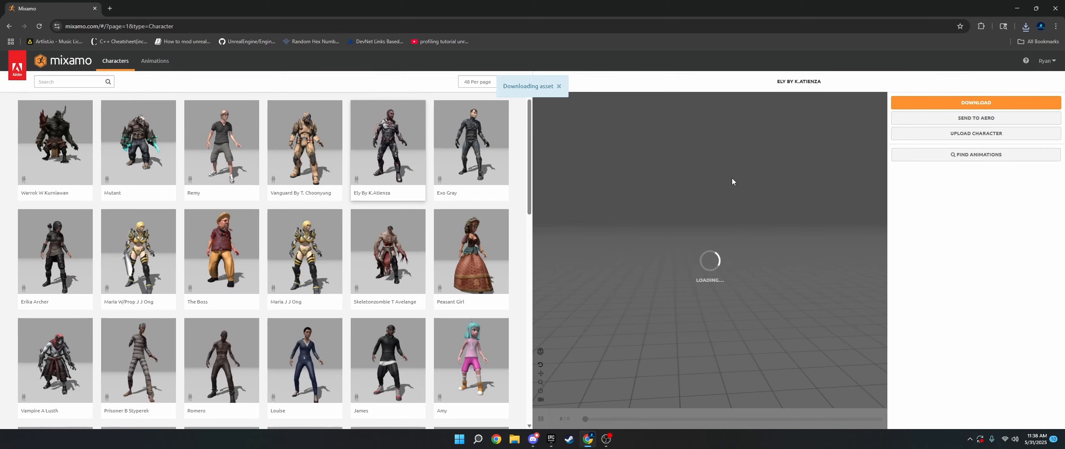
click(941, 103)
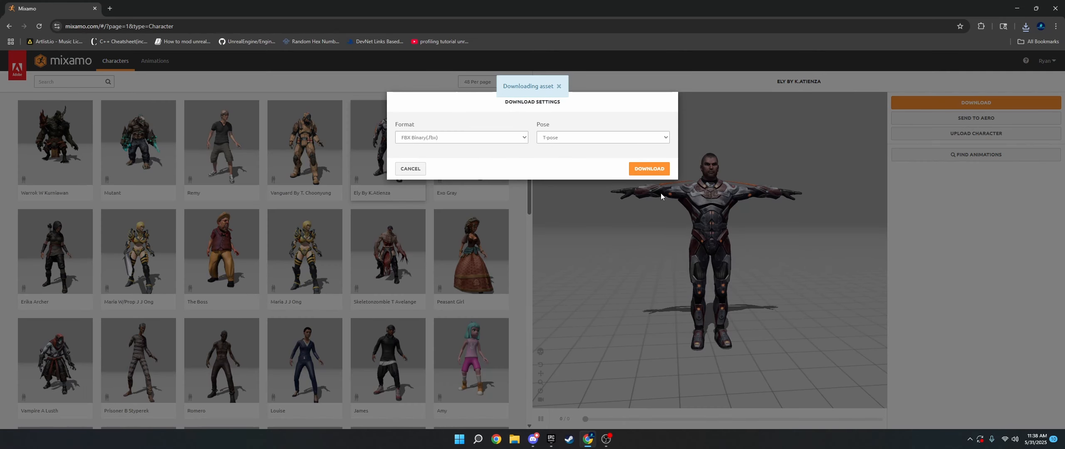
click(650, 166)
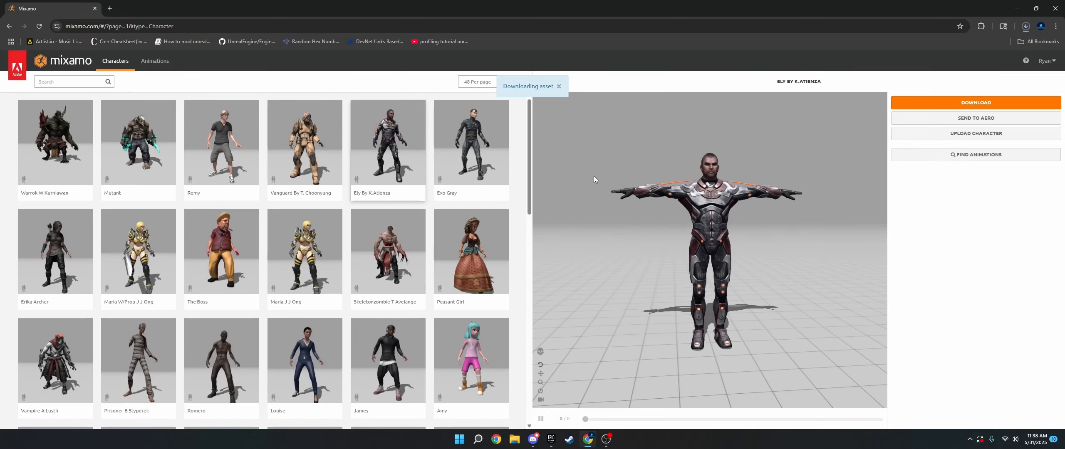
- Examine Ely's skeleton from different angles, then restore the skinned view
click(541, 351)
drag(672, 194, 643, 312)
drag(764, 177, 715, 233)
click(540, 352)
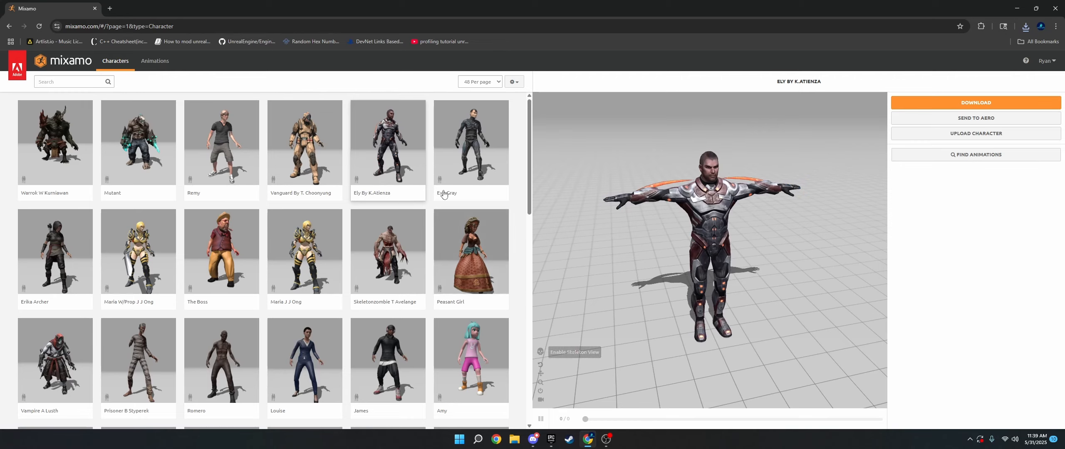
- Load the Exo Gray character and download it
click(462, 158)
click(688, 176)
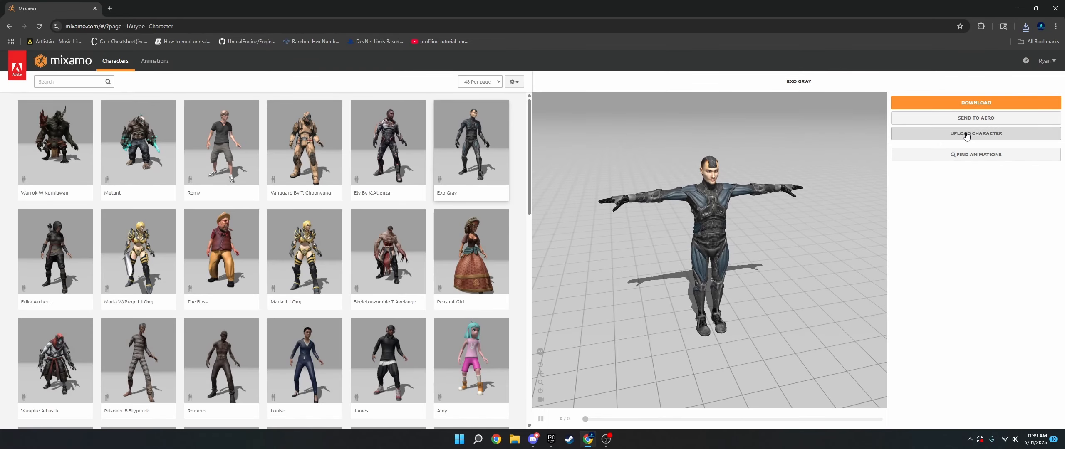
click(956, 103)
click(657, 168)
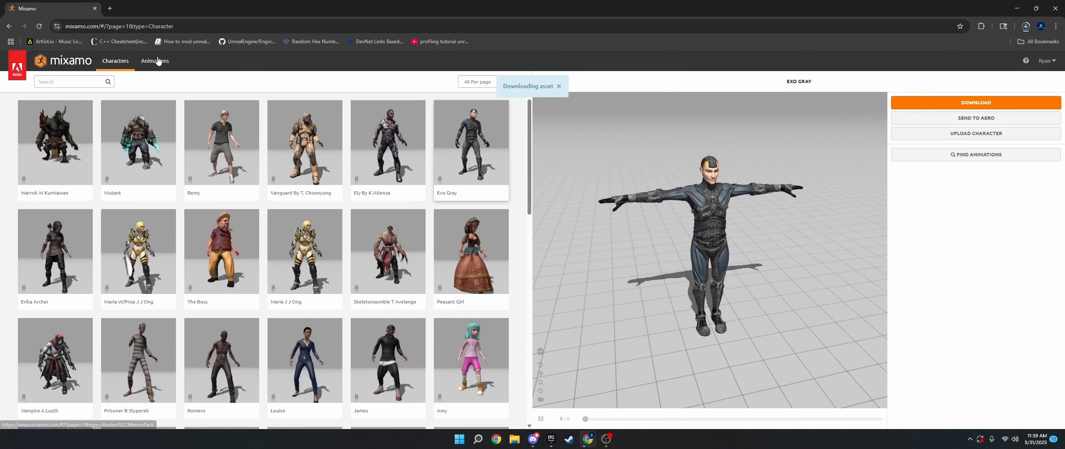
- Open the animation library and preview the Taunt animation on Exo Gray
click(155, 61)
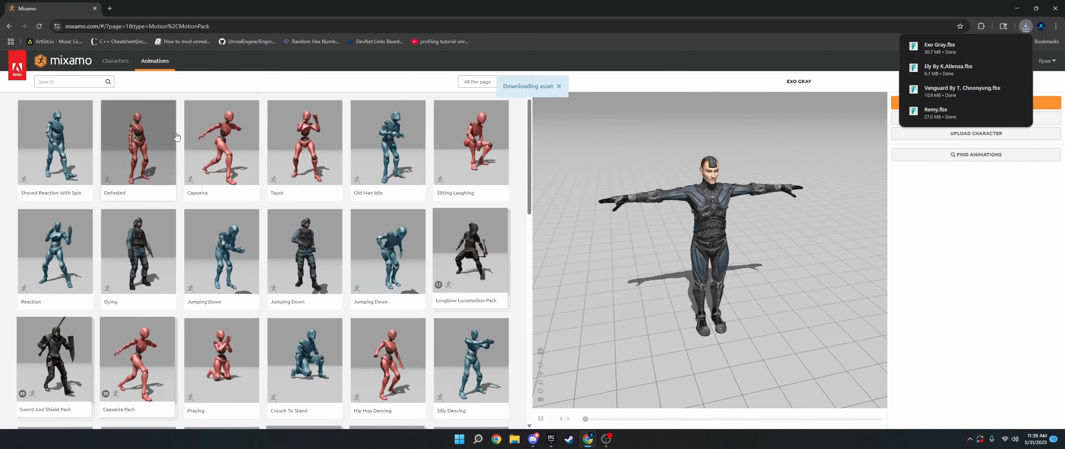
click(306, 137)
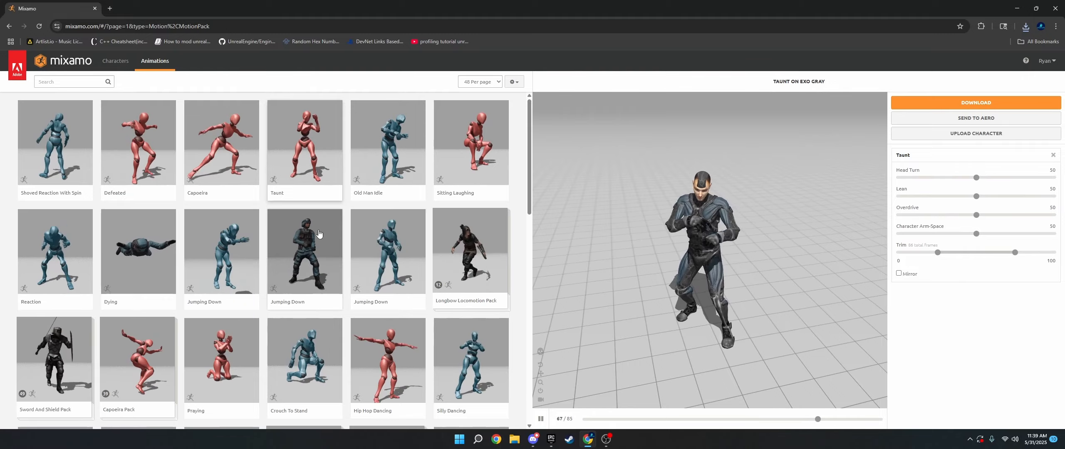
- Try to search the animation library for "walking" and look through the listed animations
click(106, 81)
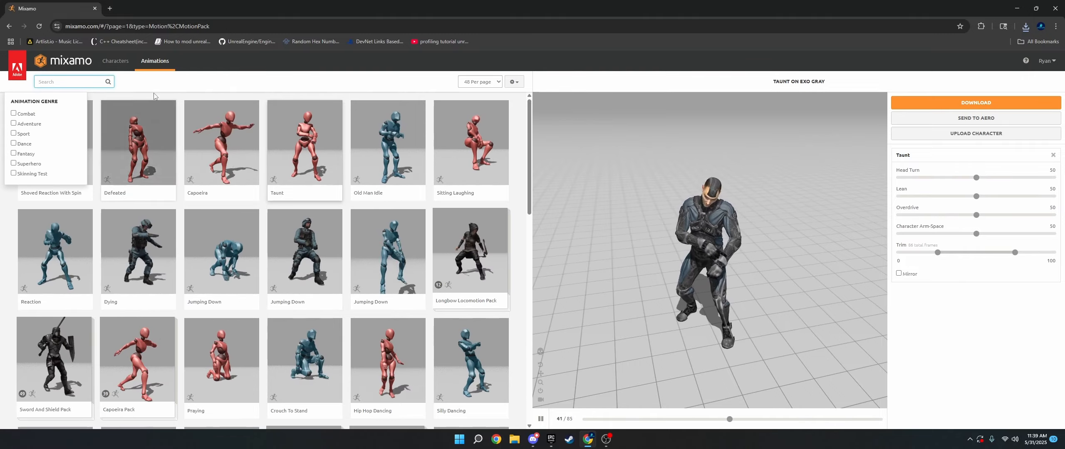
text(qa)
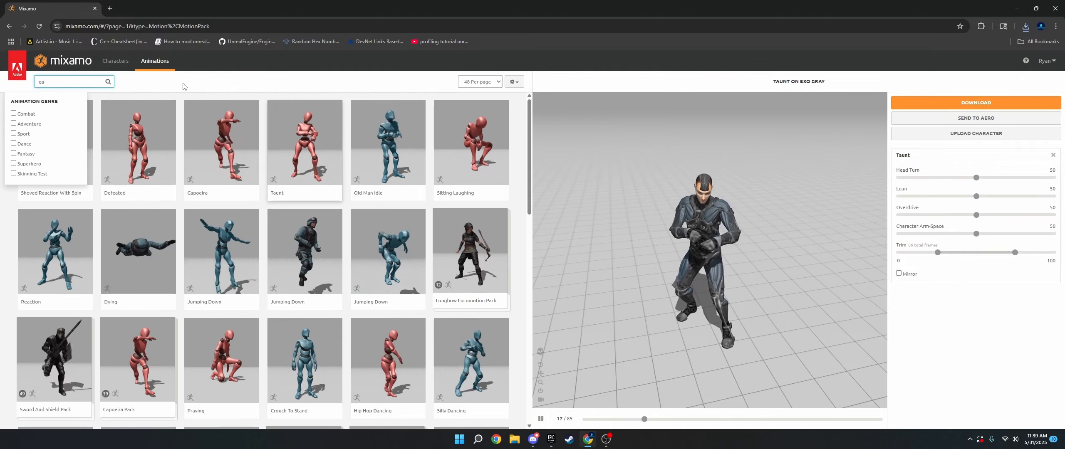
key(BackSpace)
text(walking)
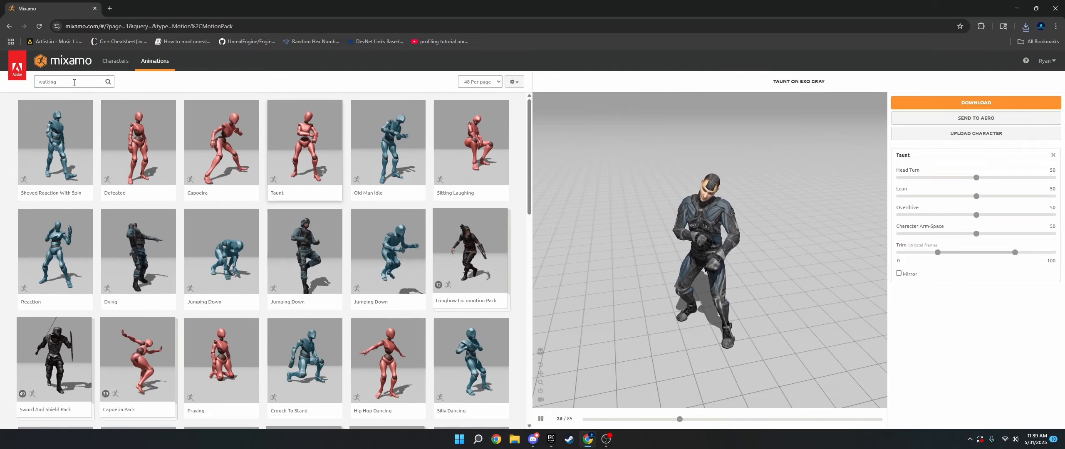
scroll(91, 261, down, 10)
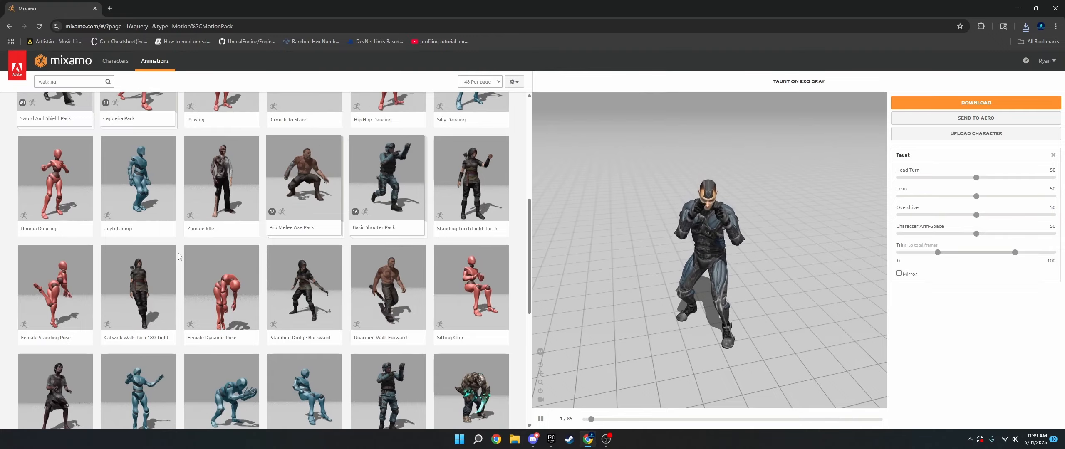
scroll(178, 255, down, 2)
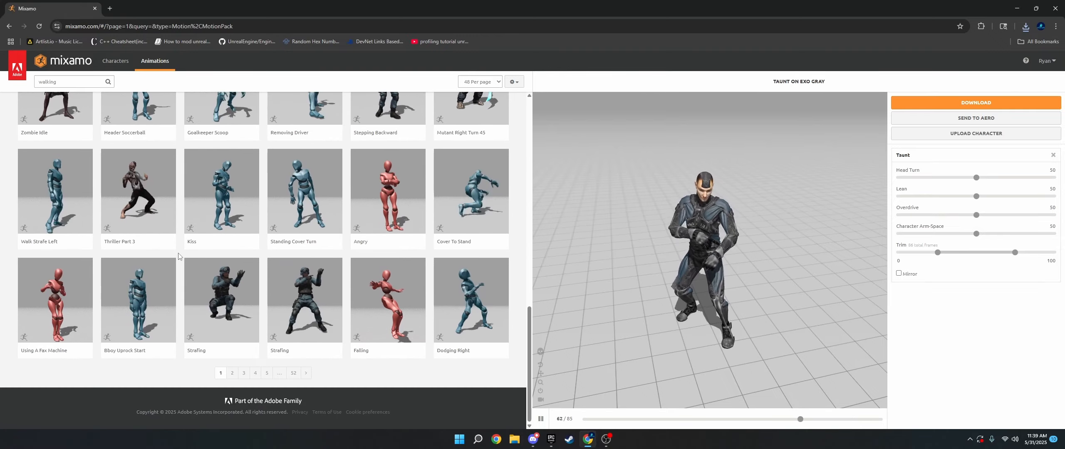
scroll(178, 255, up, 12)
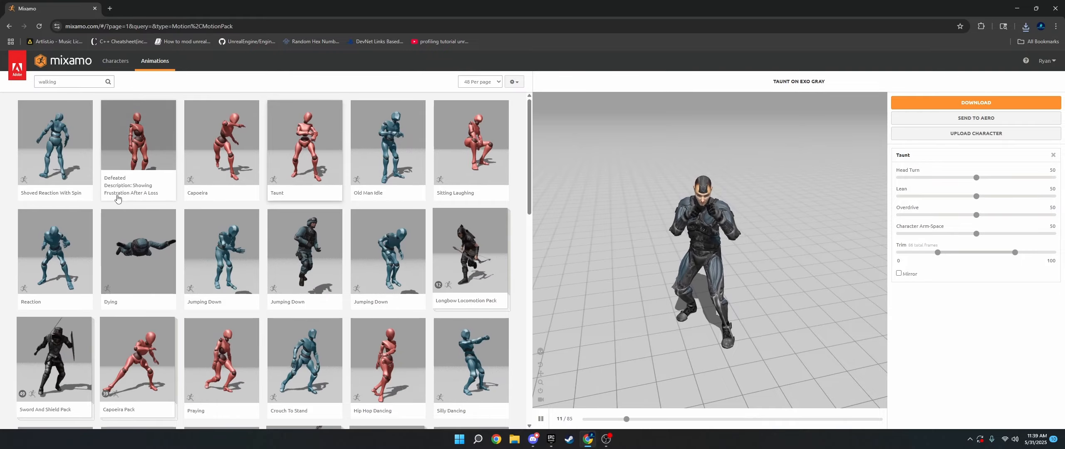
- Search the animation library for "walk"
click(81, 82)
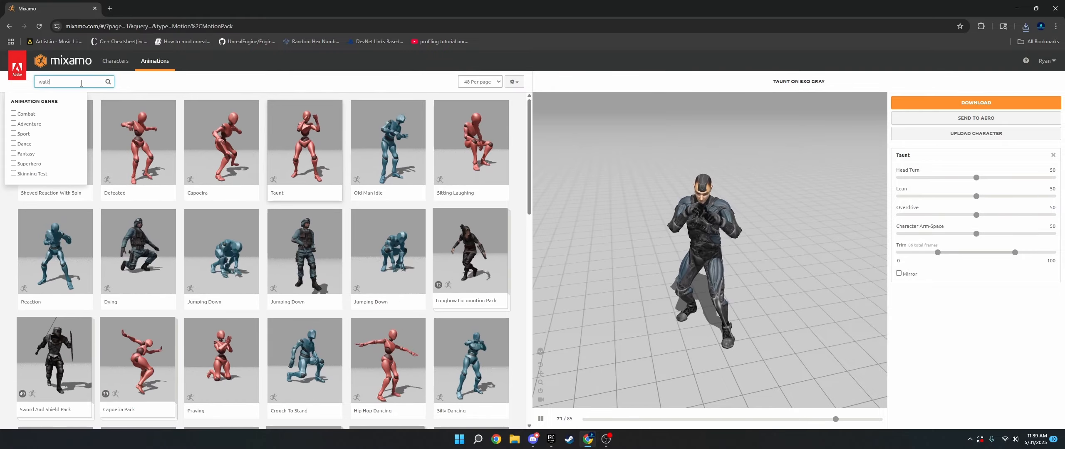
key(Return)
click(191, 101)
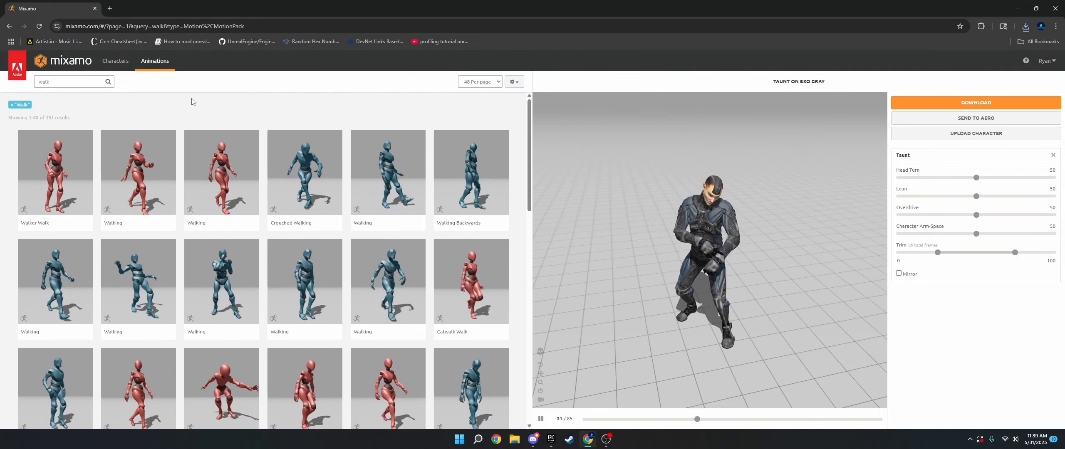
- Apply the Walking animation third in the results to Exo Gray and make it play in place
click(228, 169)
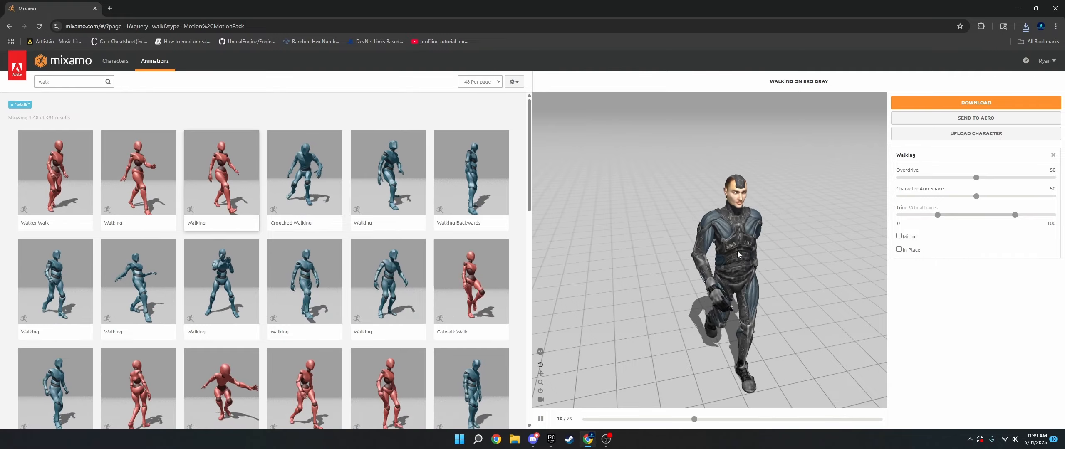
drag(738, 253, 875, 244)
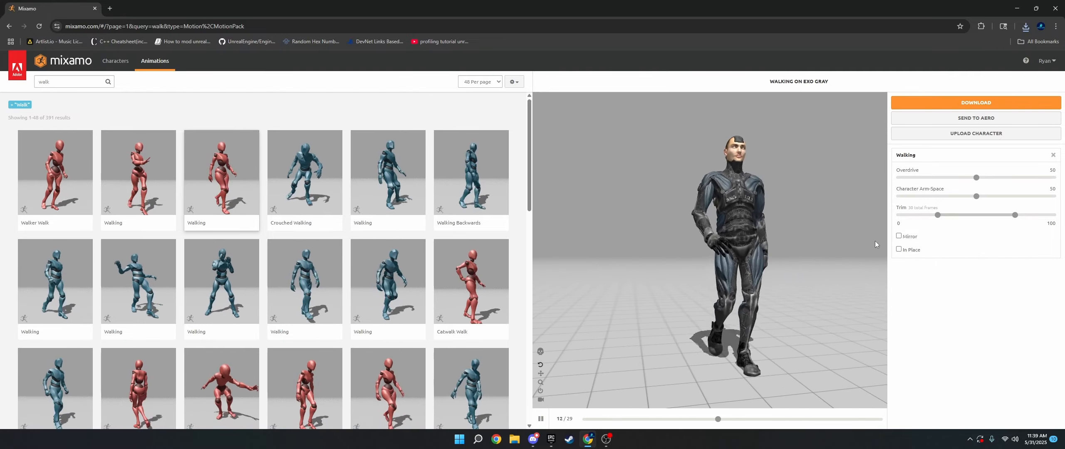
click(899, 250)
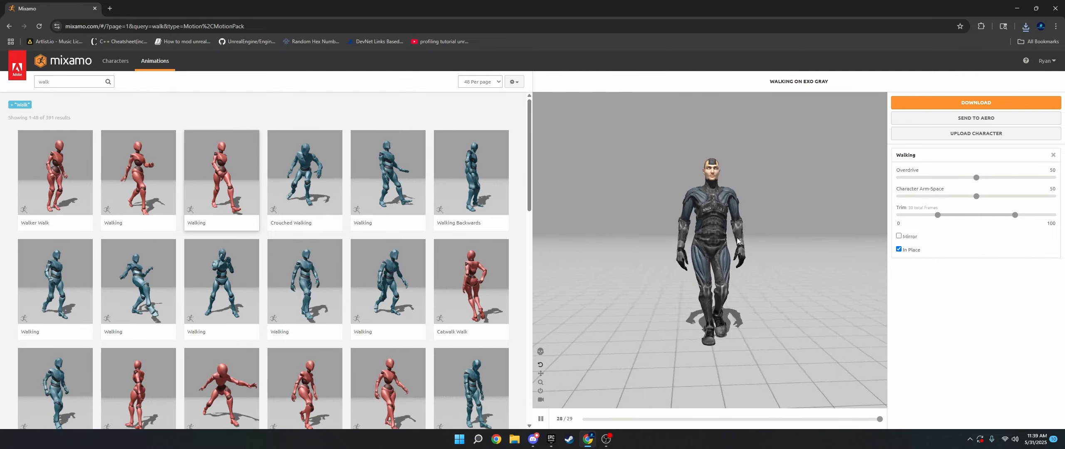
mouse_move(737, 240)
mouse_down()
mouse_move(786, 233)
mouse_move(726, 238)
mouse_up()
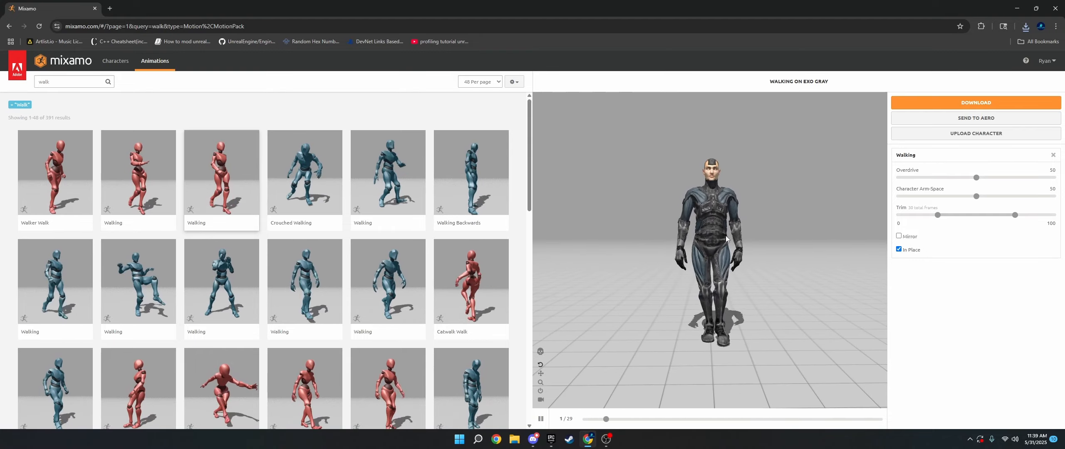
- Download the Walking animation as FBX Binary without skin at 60 frames per second, with no keyframe reduction
click(975, 103)
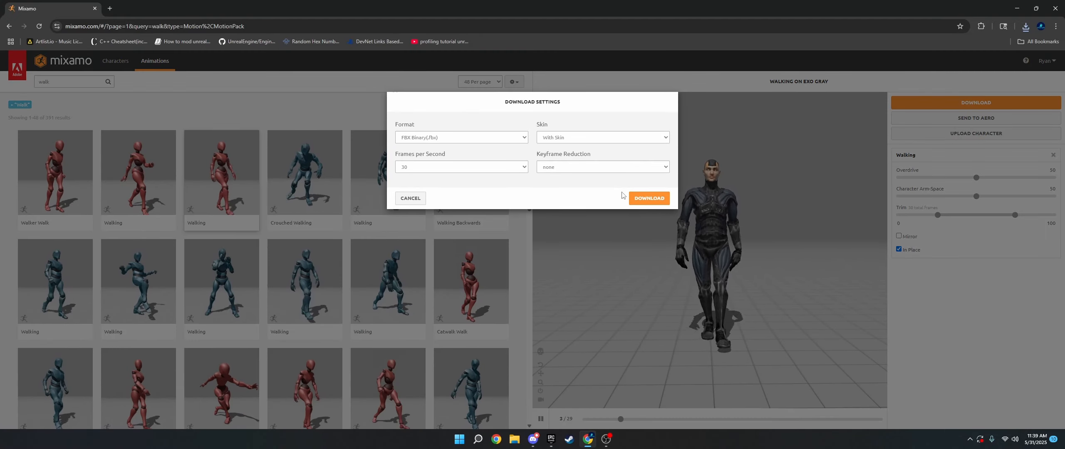
click(590, 137)
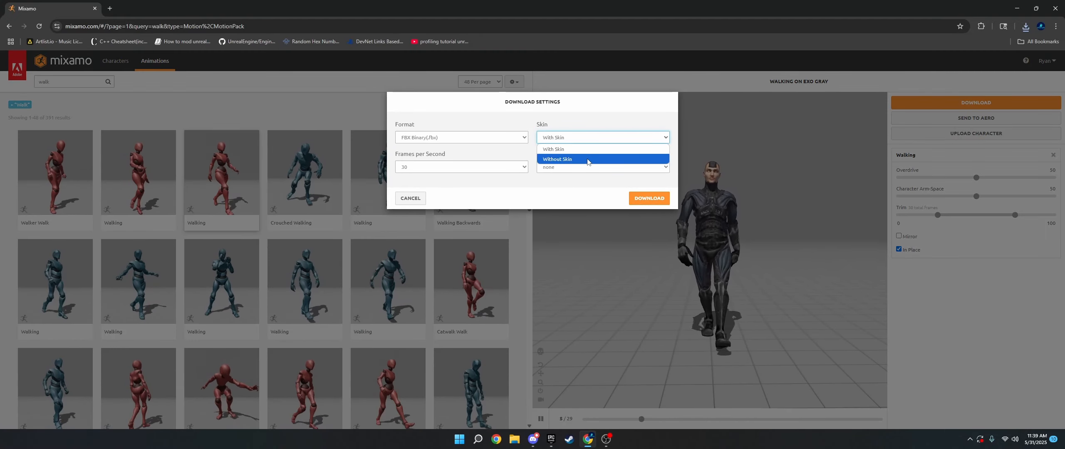
click(588, 160)
click(495, 167)
click(514, 189)
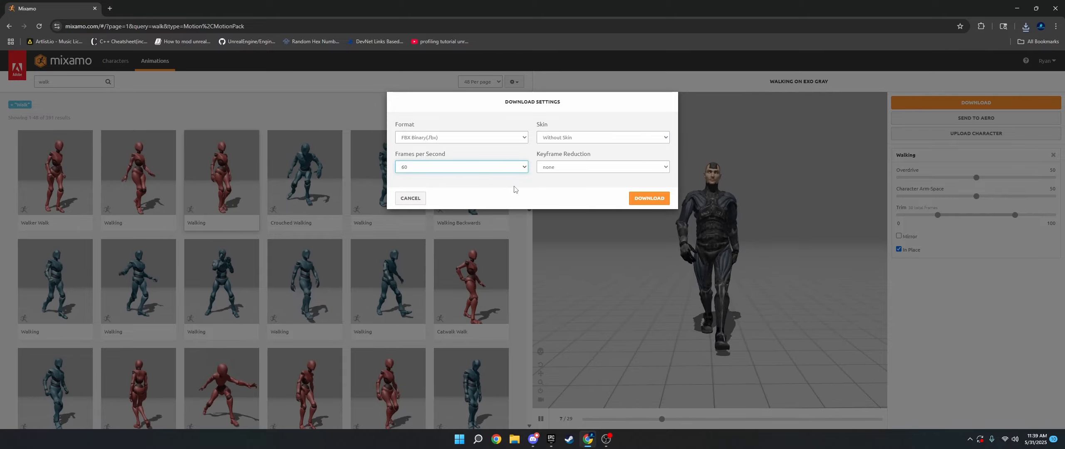
click(649, 198)
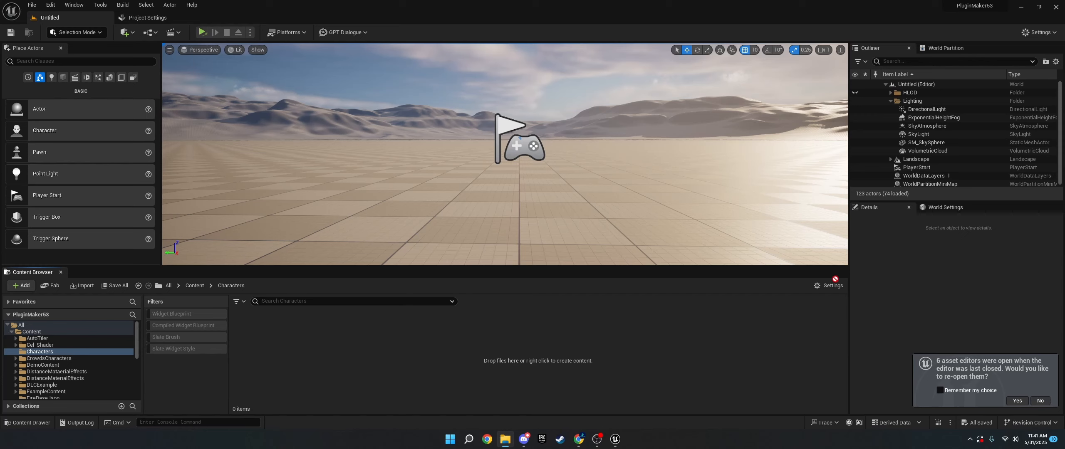
- In Unreal Engine, import the Remy FBX into the Characters folder as a skeletal mesh without assigning an existing skeleton
drag(560, 344, 559, 345)
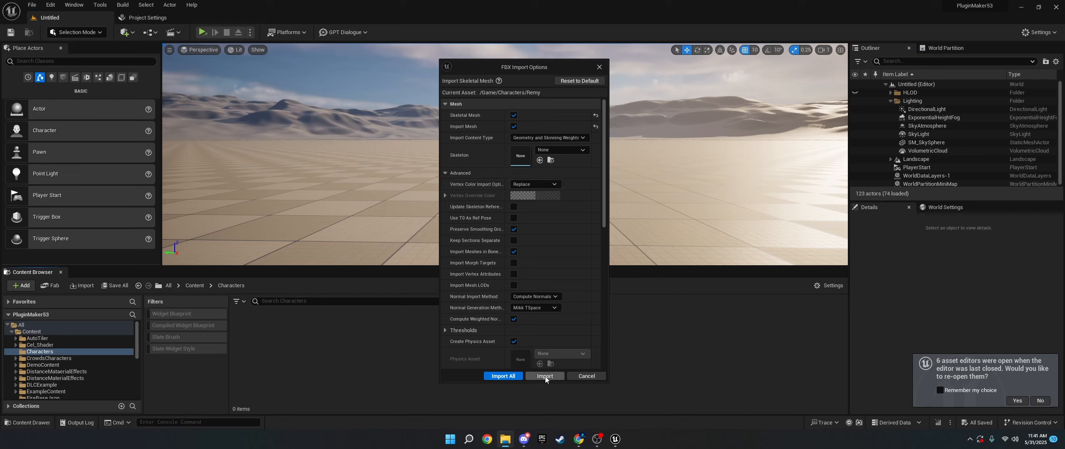
click(533, 378)
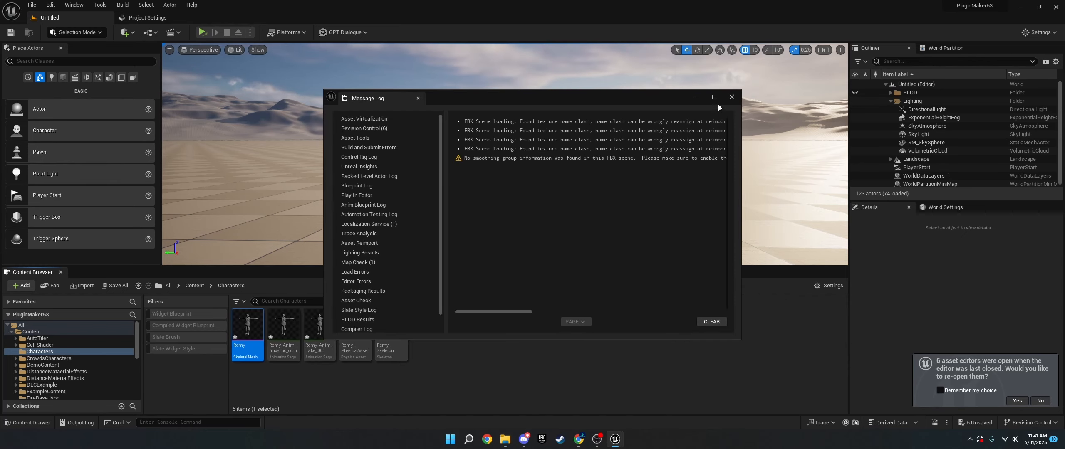
click(731, 97)
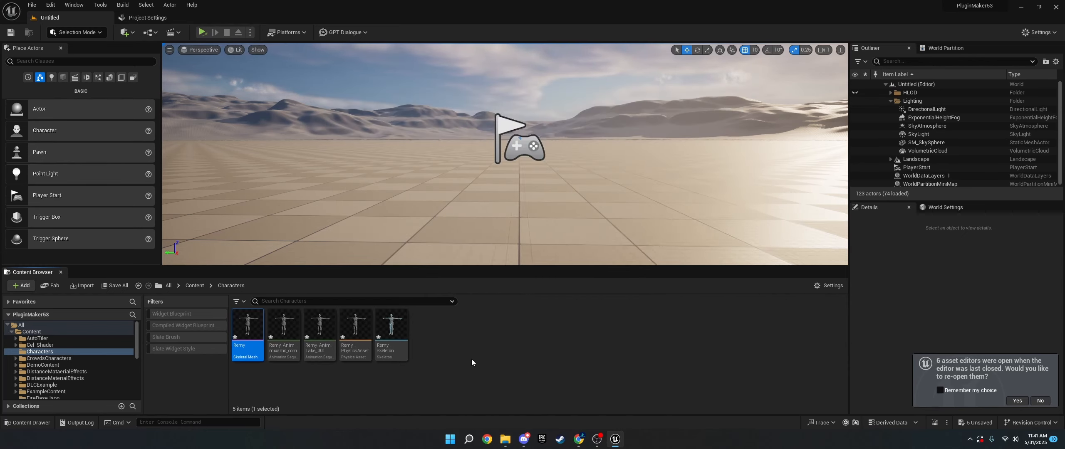
- Inspect the imported Remy skeleton and skeletal mesh in their asset editors, closing each one after viewing
click(393, 323)
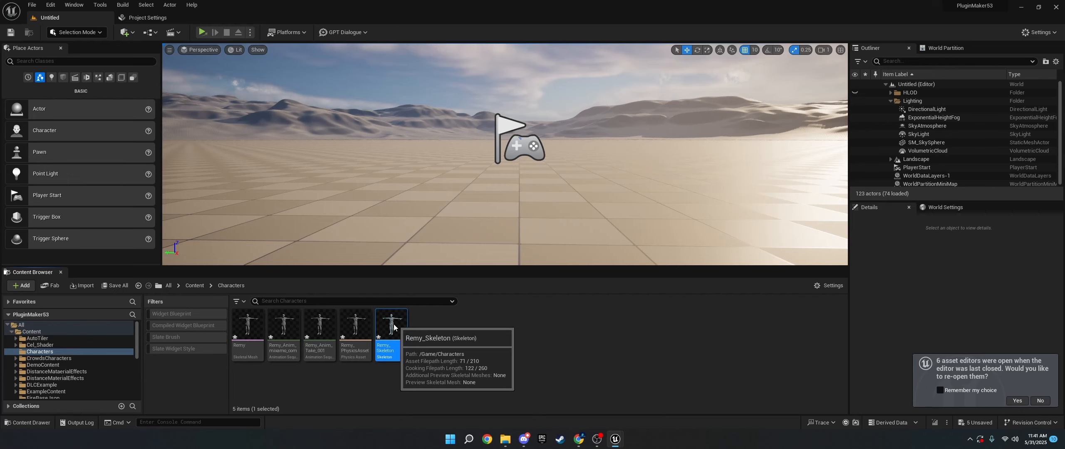
double_click(392, 328)
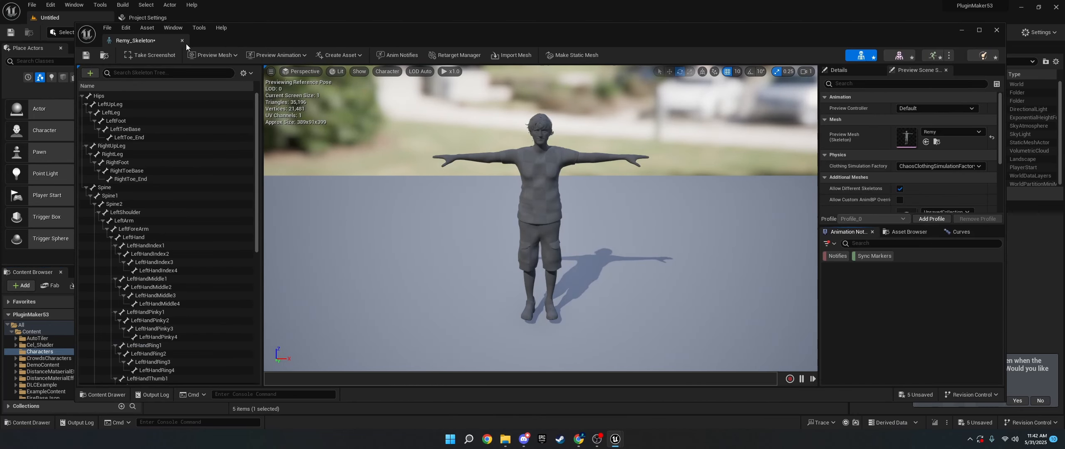
click(182, 41)
click(260, 329)
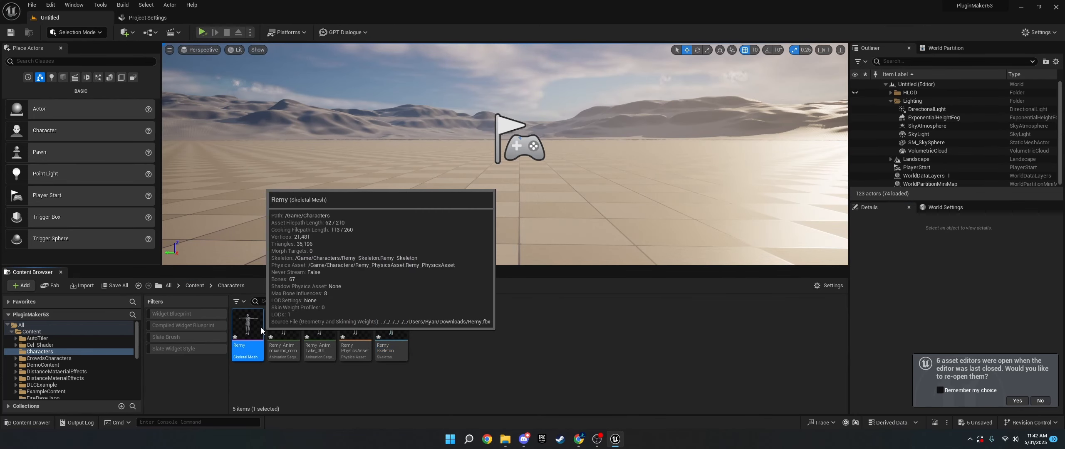
double_click(260, 327)
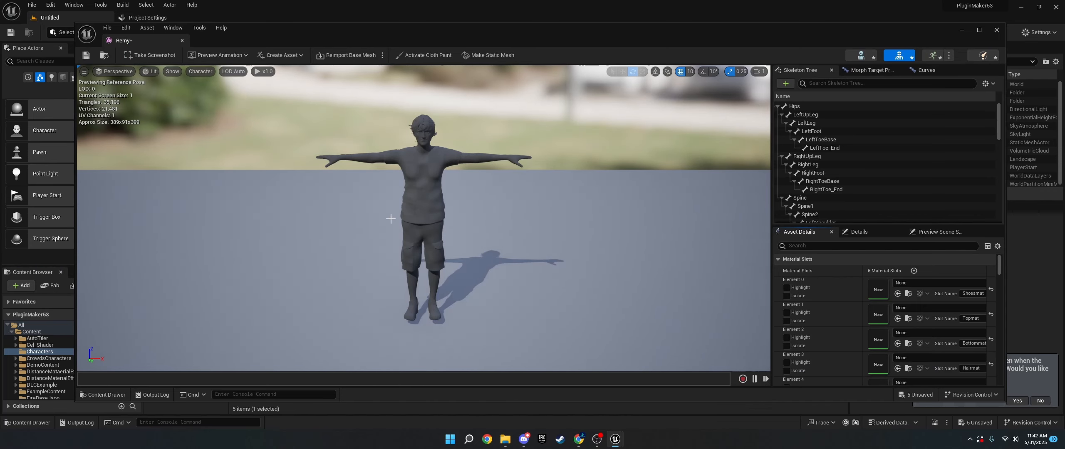
click(182, 41)
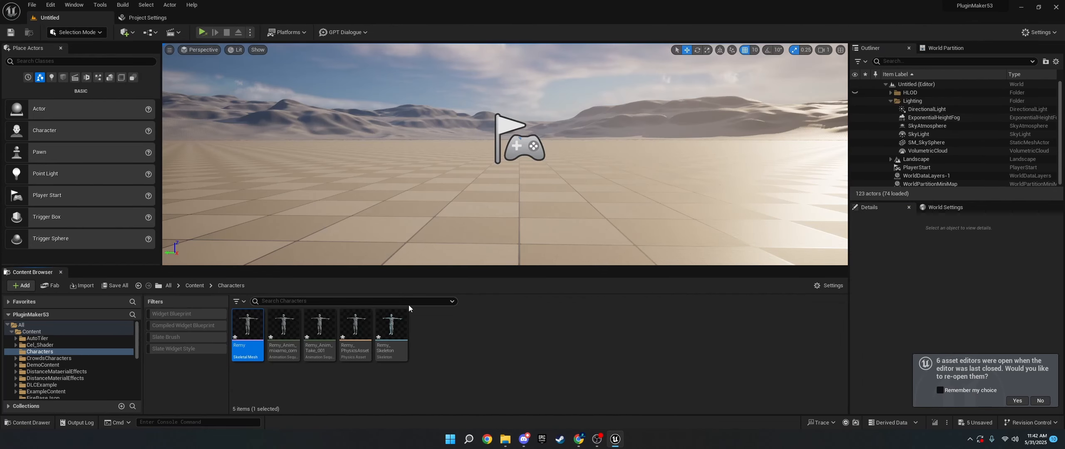
- Force delete the two animation sequences imported with Remy, Remy_Anim_Take_001 and Remy_Anim_mixamo_com
click(317, 324)
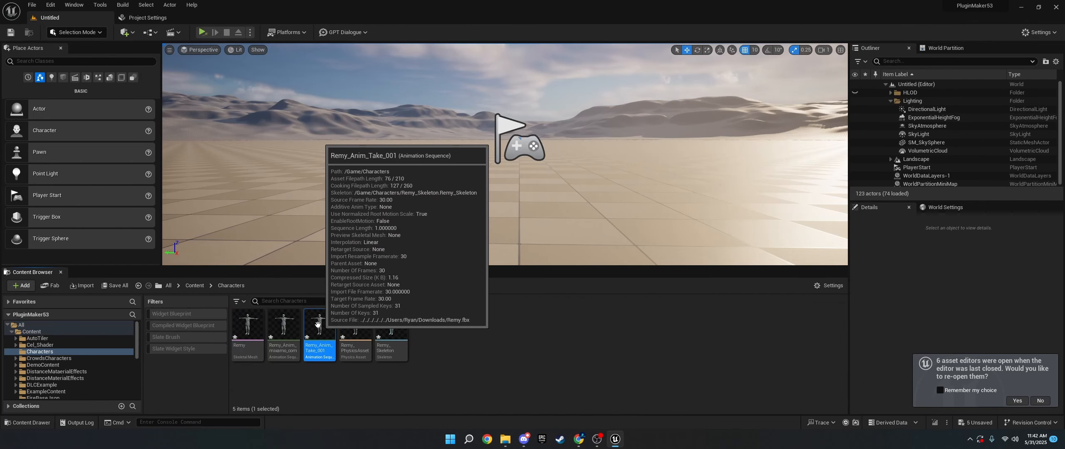
ctrl+click(294, 329)
key(Delete)
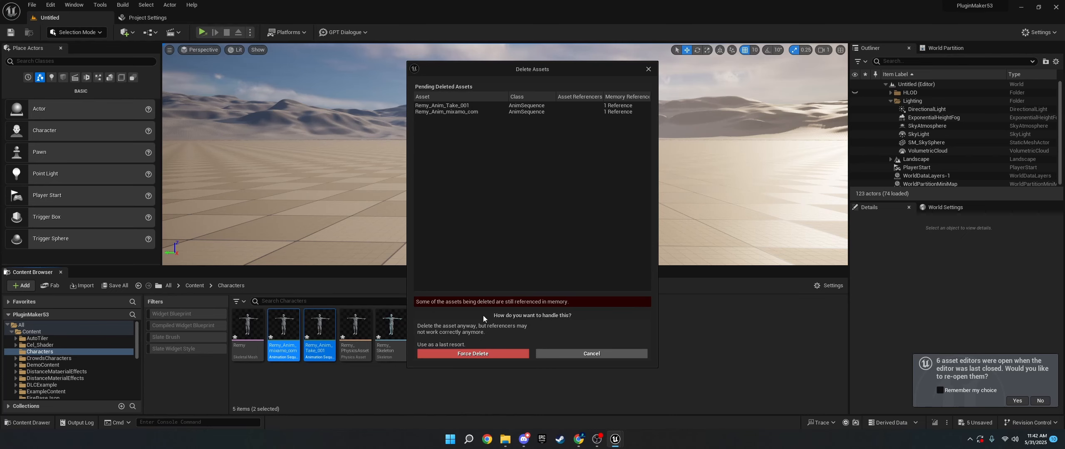
click(487, 352)
right_click(406, 330)
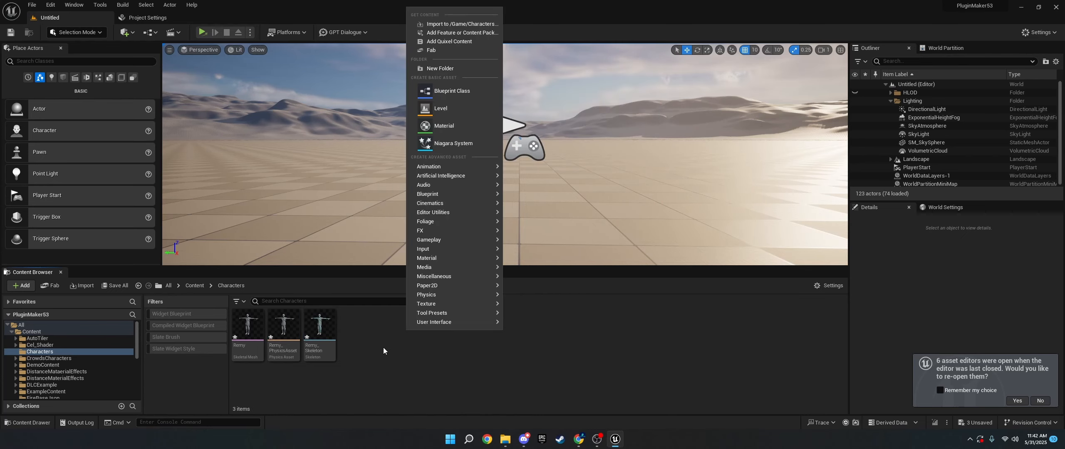
click(383, 348)
- Check the Remy skeleton and import the Vanguard FBX into the Characters folder as a skeletal mesh using Remy_Skeleton
double_click(320, 329)
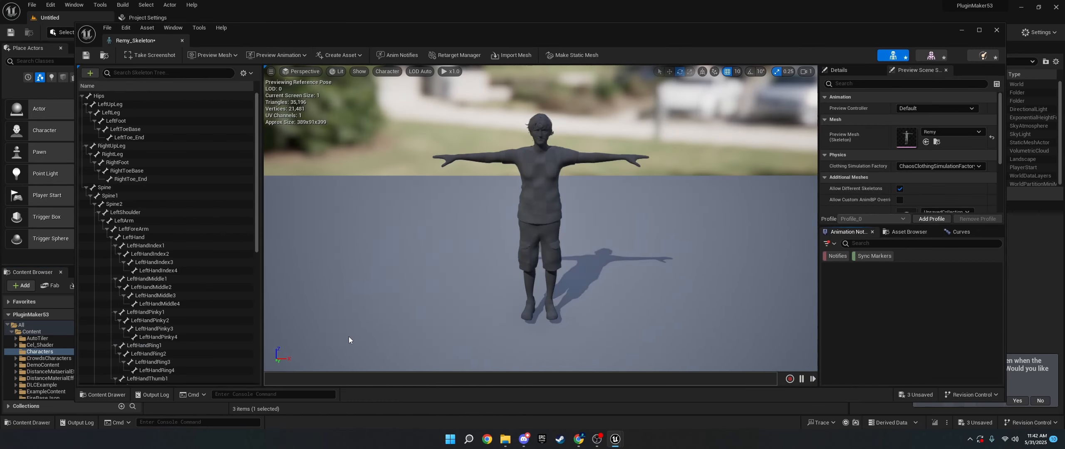
click(182, 41)
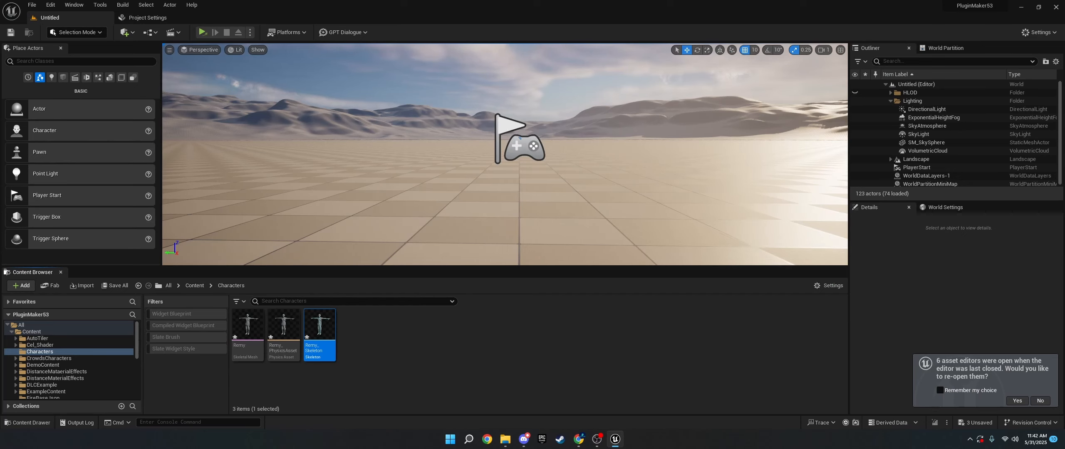
drag(565, 335, 552, 341)
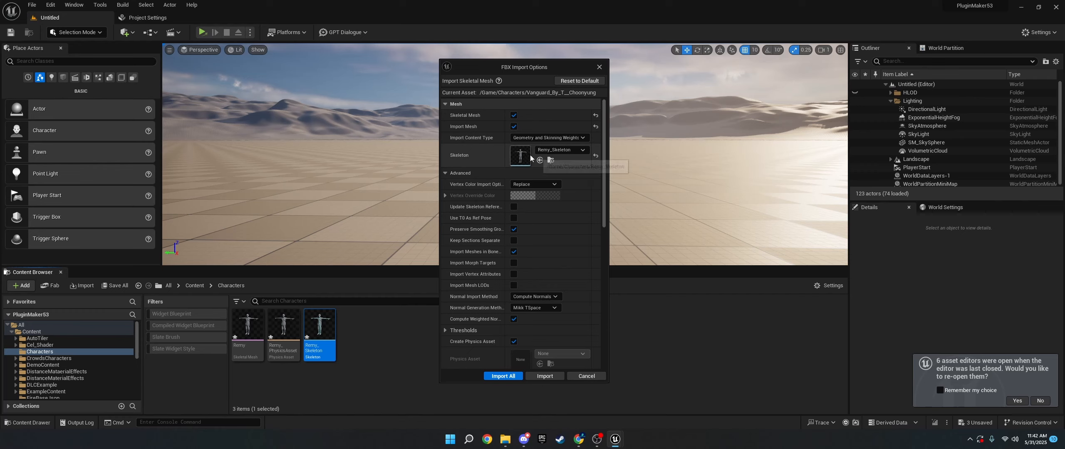
click(572, 151)
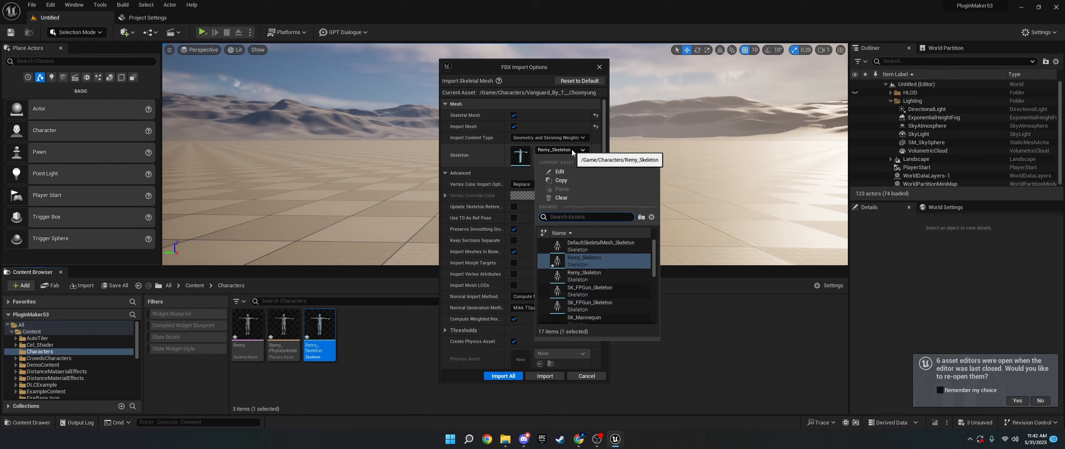
click(450, 235)
click(546, 376)
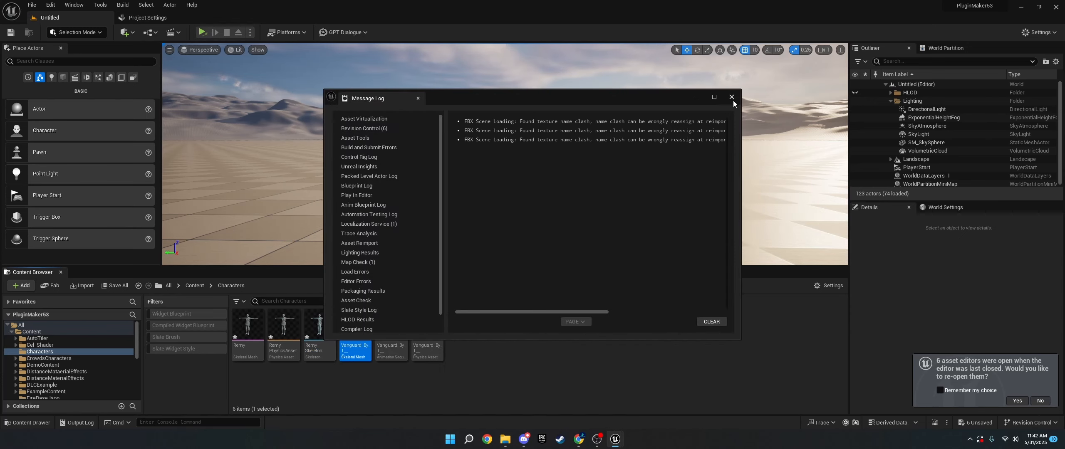
click(731, 97)
- Force delete the animation sequence imported with the Vanguard character
click(393, 339)
key(Delete)
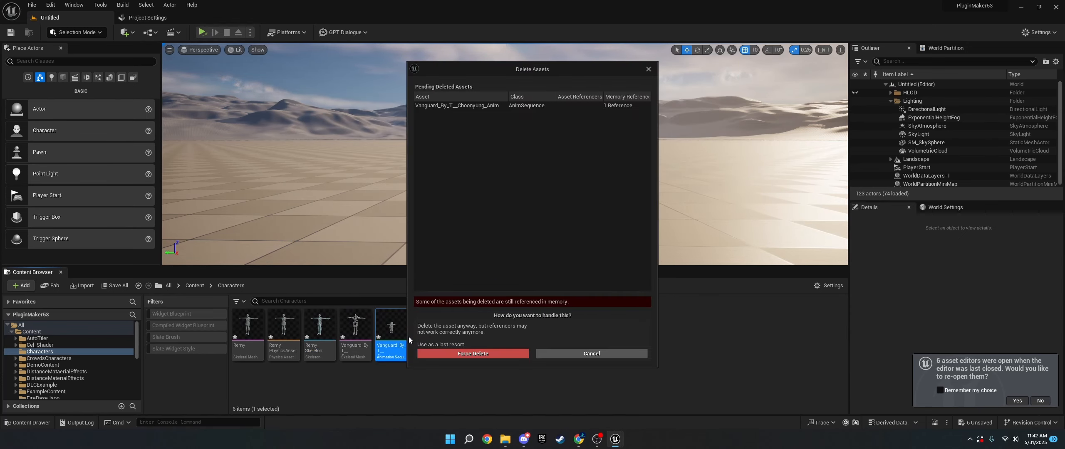
click(472, 353)
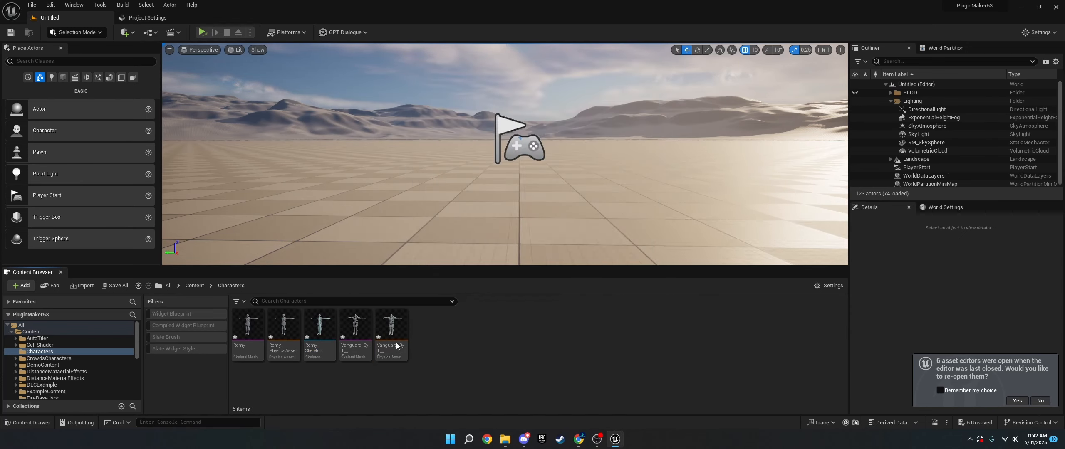
- Compare the Vanguard and Remy skeletal meshes by viewing each in its asset editor
double_click(357, 327)
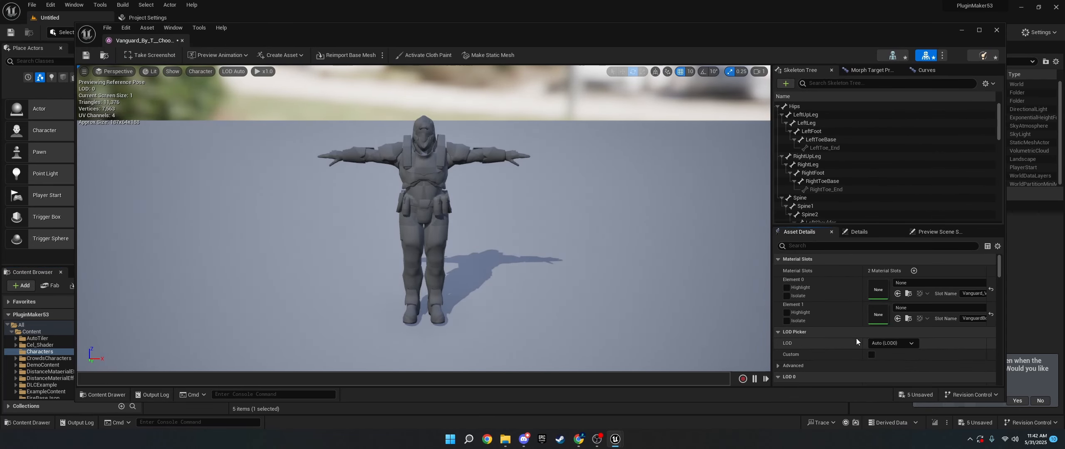
click(182, 41)
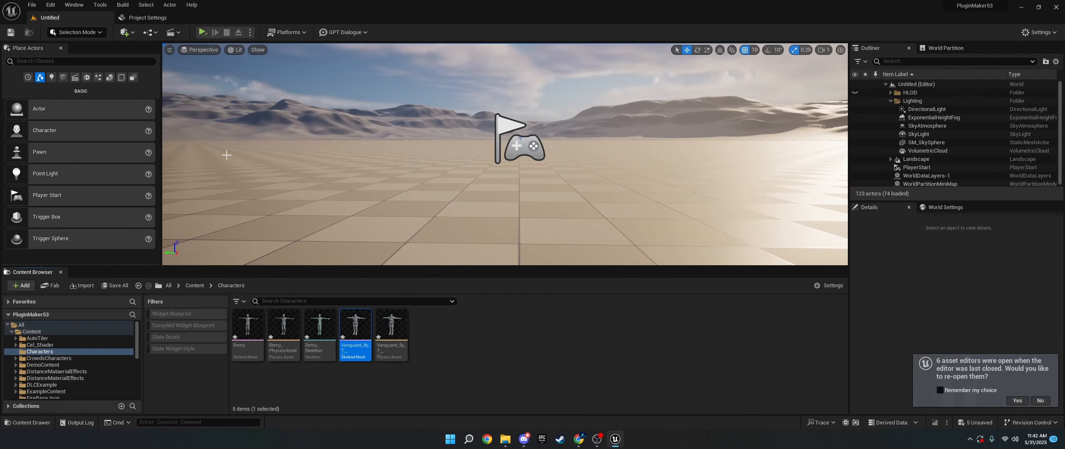
double_click(240, 345)
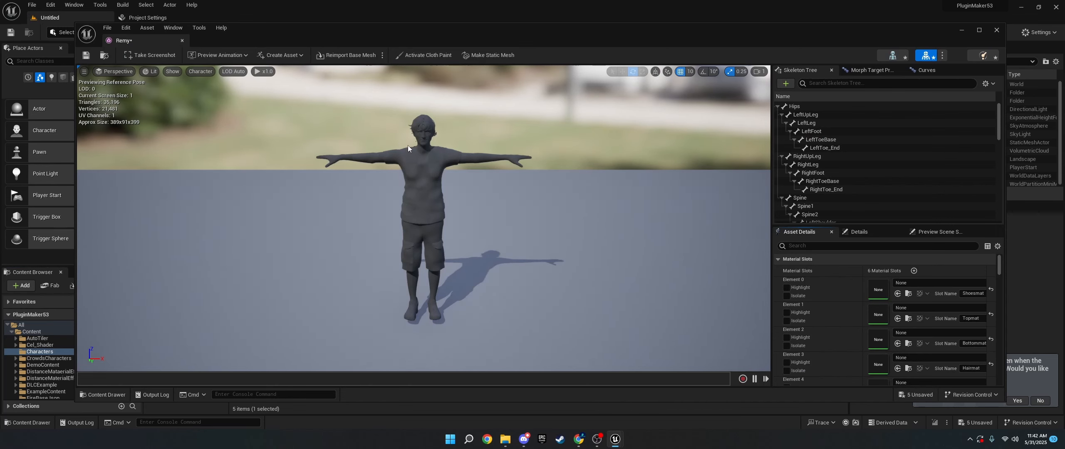
click(181, 41)
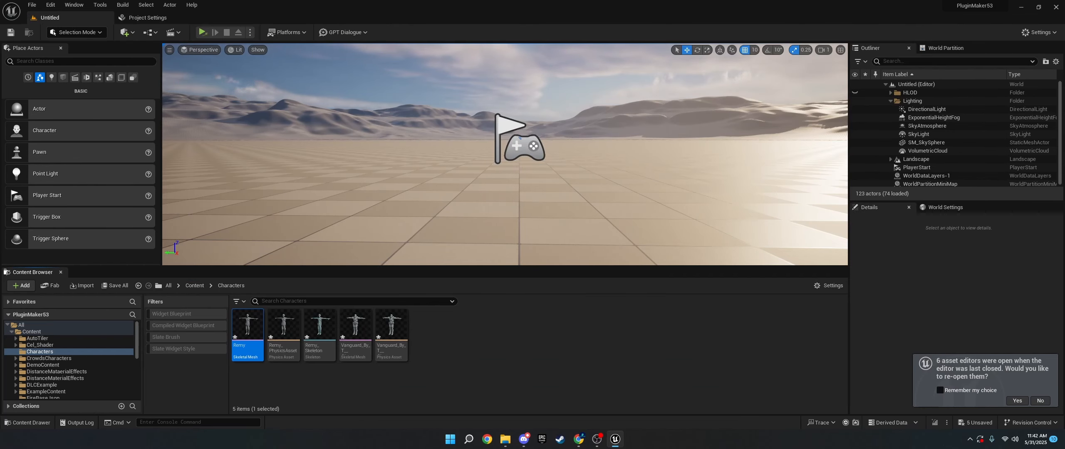
- Import the Ely FBX as a skeletal mesh using Remy_Skeleton and force delete its imported animation sequence
drag(571, 343, 571, 343)
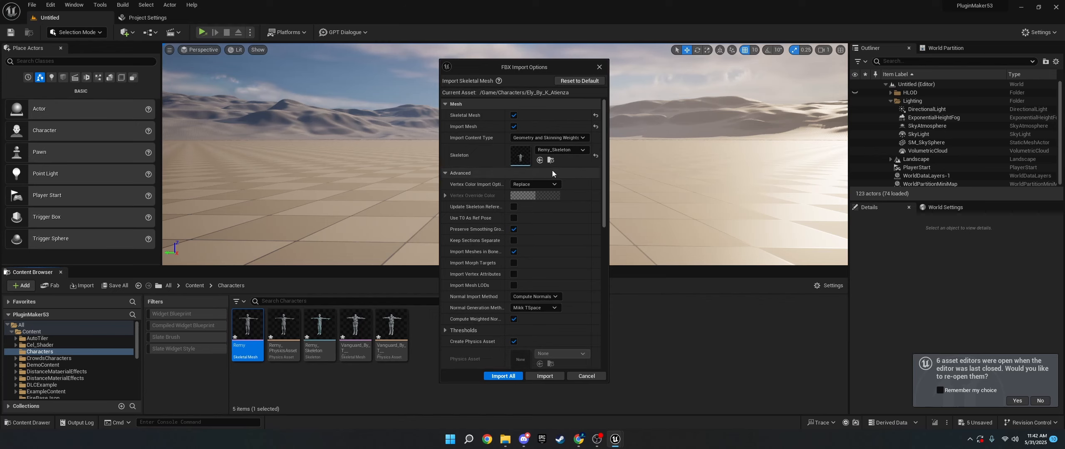
click(552, 376)
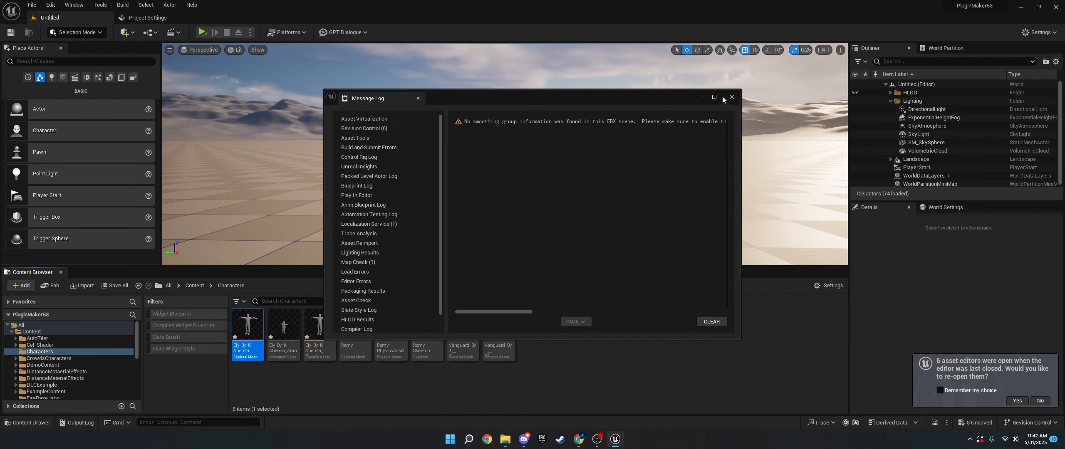
click(731, 98)
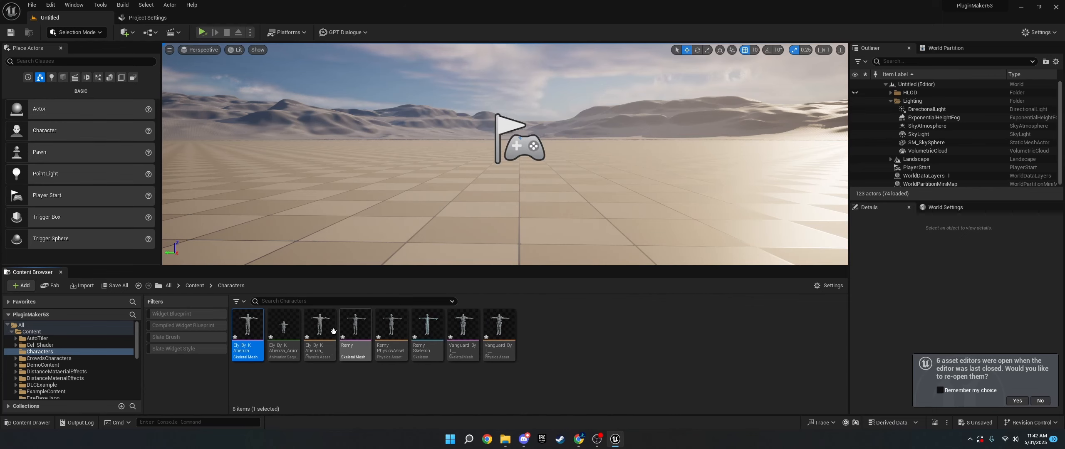
click(284, 328)
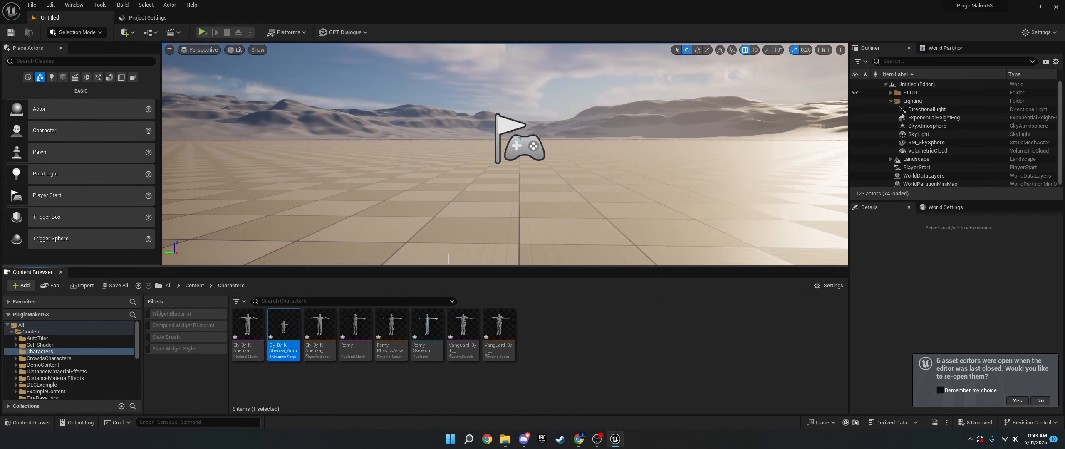
key(Delete)
click(484, 356)
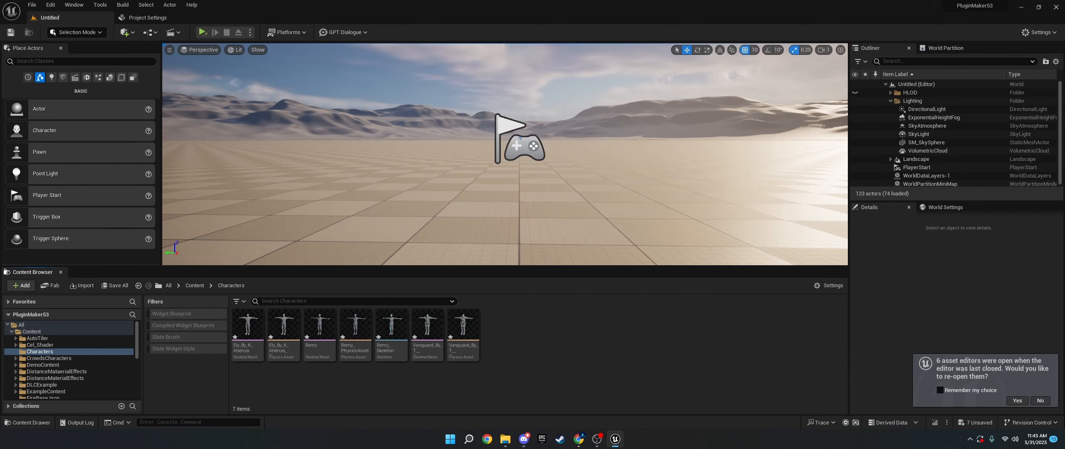
- Import the Exo_Gray FBX as a skeletal mesh using Remy_Skeleton and force delete its two imported animation sequences
drag(572, 341, 570, 353)
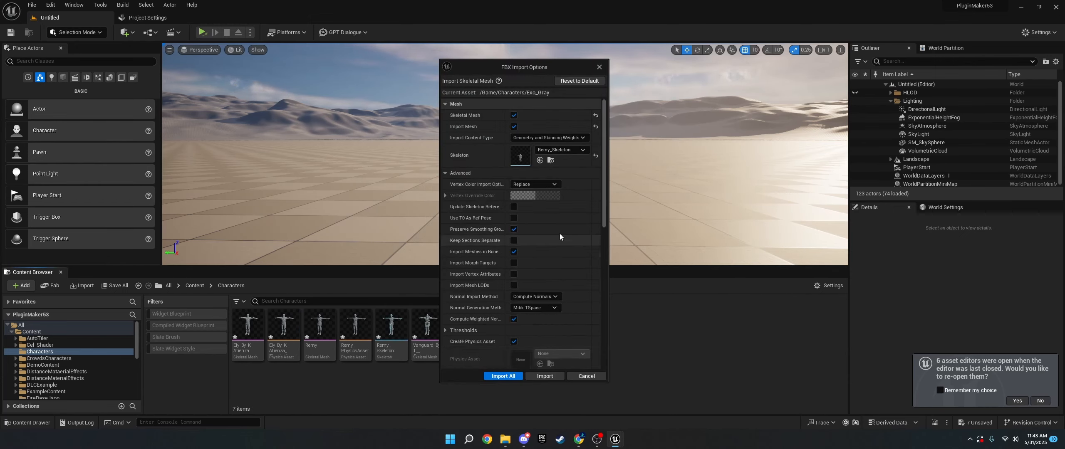
click(536, 376)
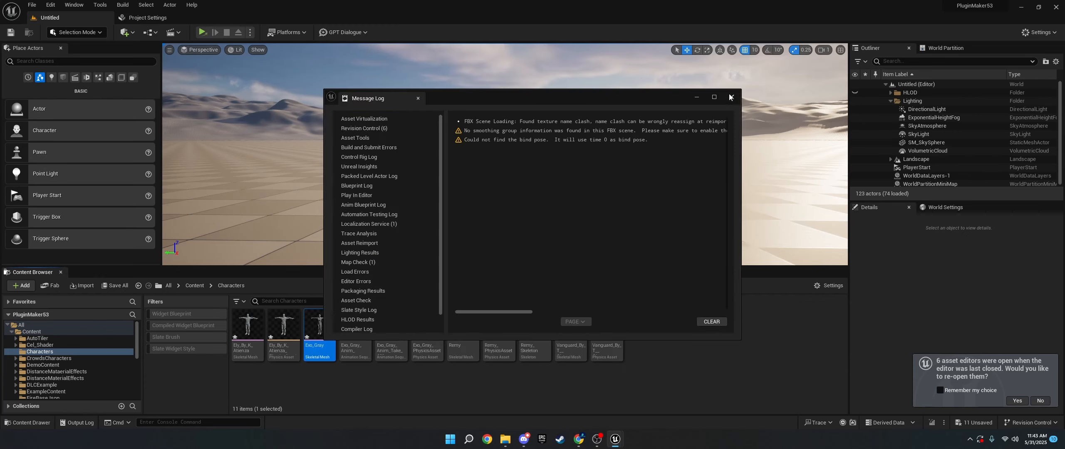
click(730, 97)
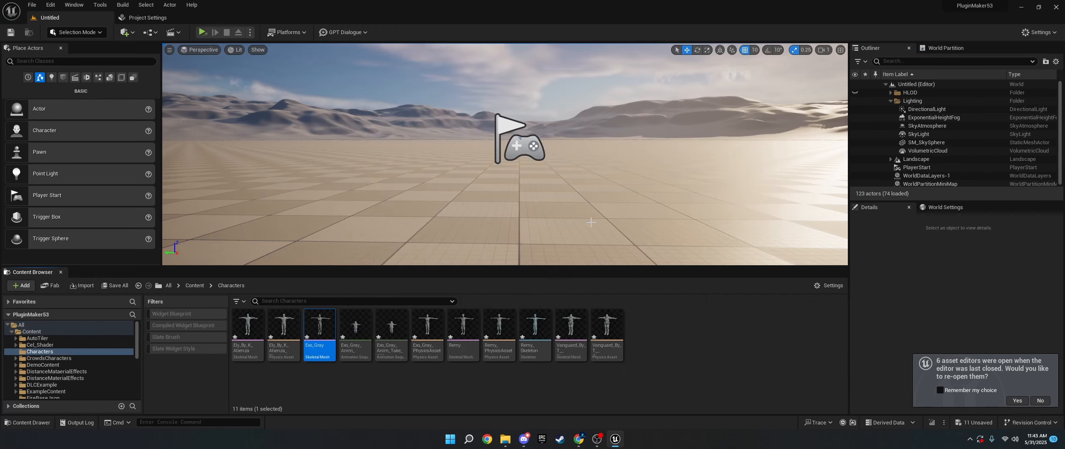
click(353, 330)
ctrl+click(388, 329)
key(Delete)
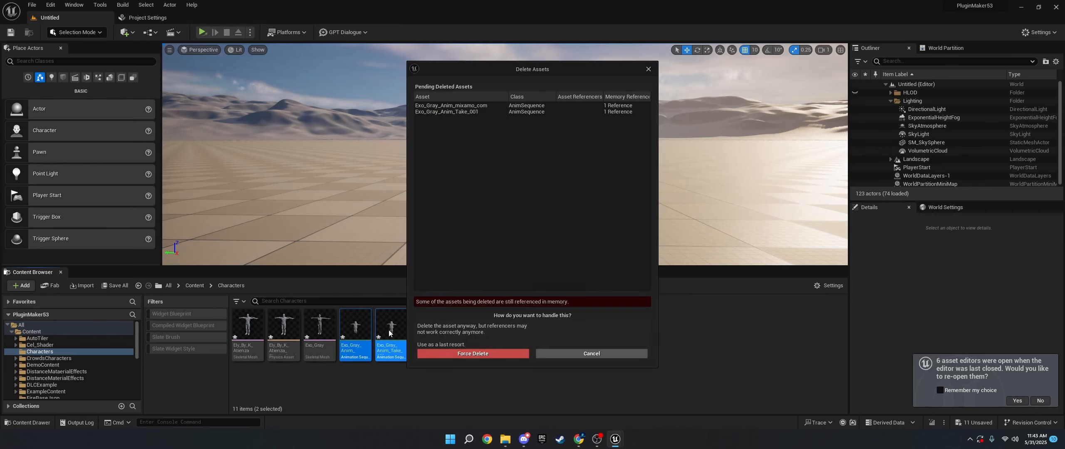
click(452, 354)
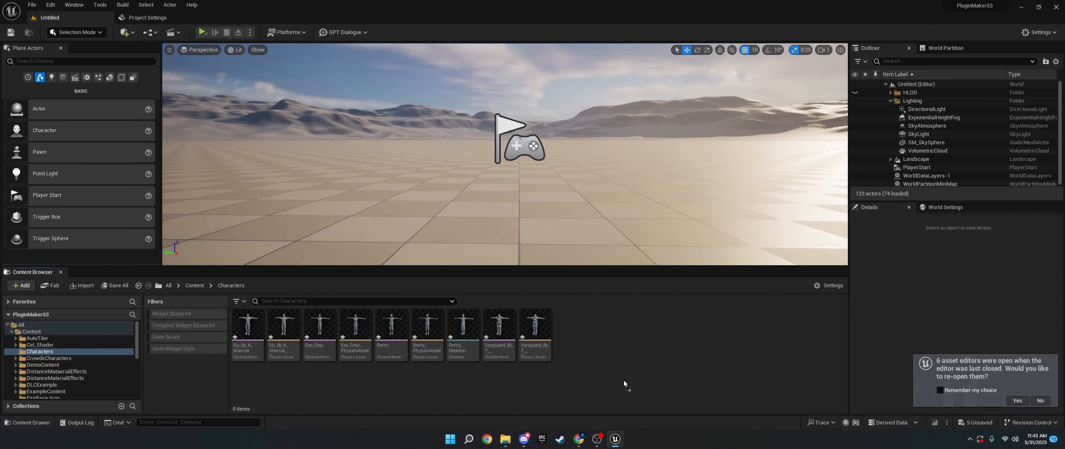
- Import the Walking animation FBX into the Characters folder on Remy_Skeleton and open the new animation sequence
drag(624, 380, 619, 351)
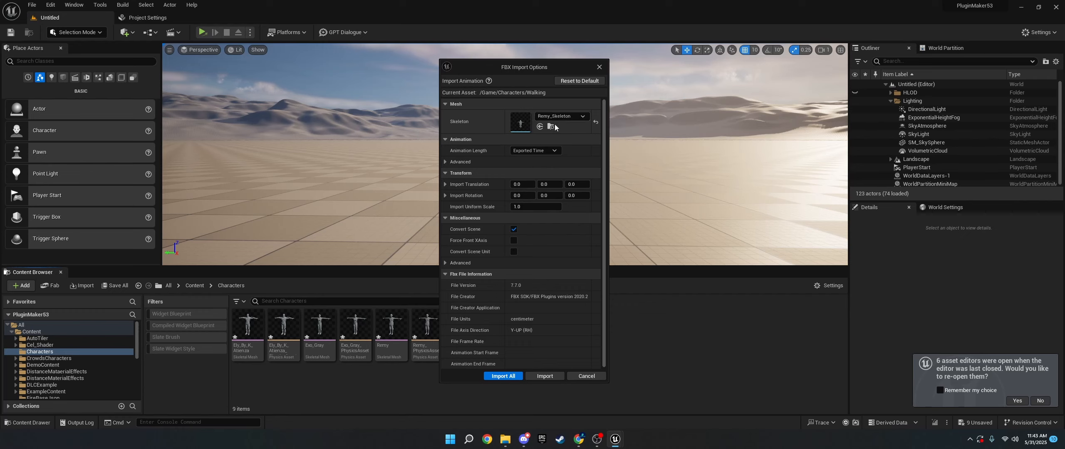
click(545, 377)
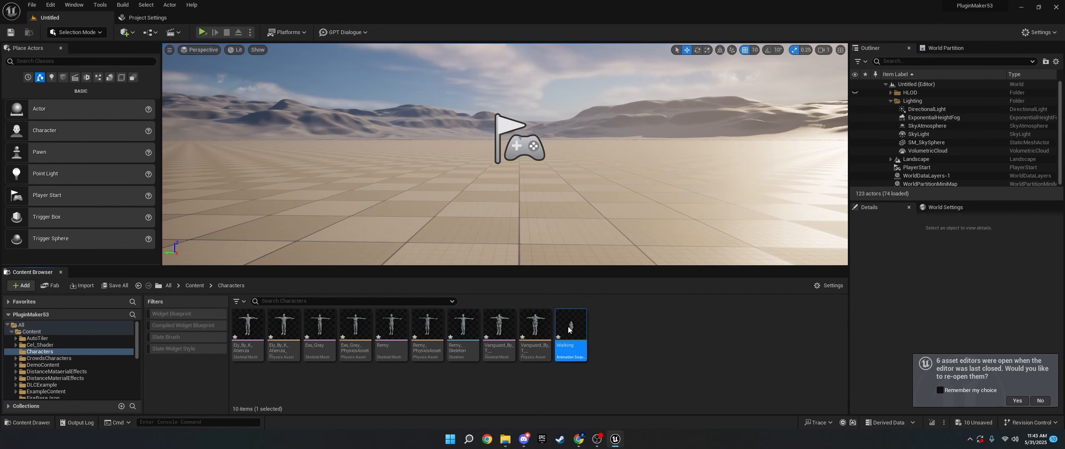
double_click(567, 326)
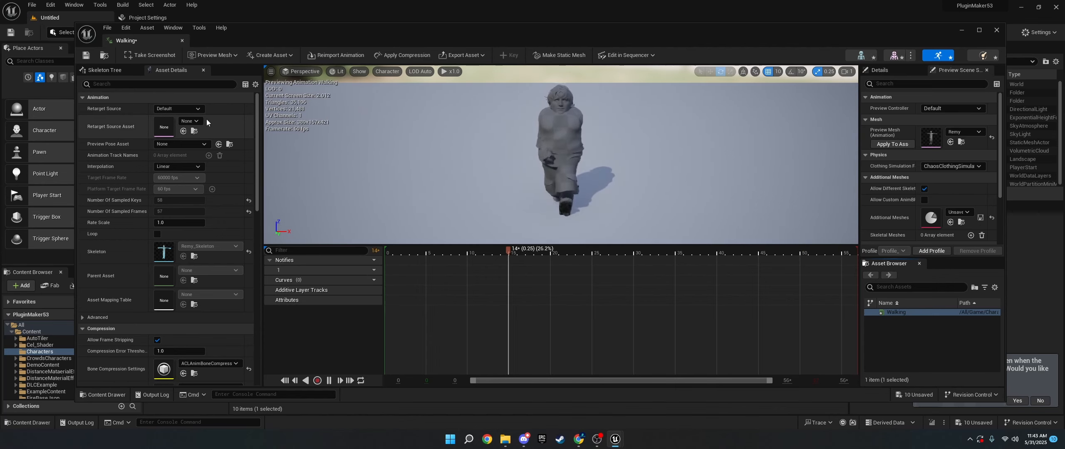
- Set the Walking animation's retarget source asset to the Remy skeletal mesh and update it
click(190, 121)
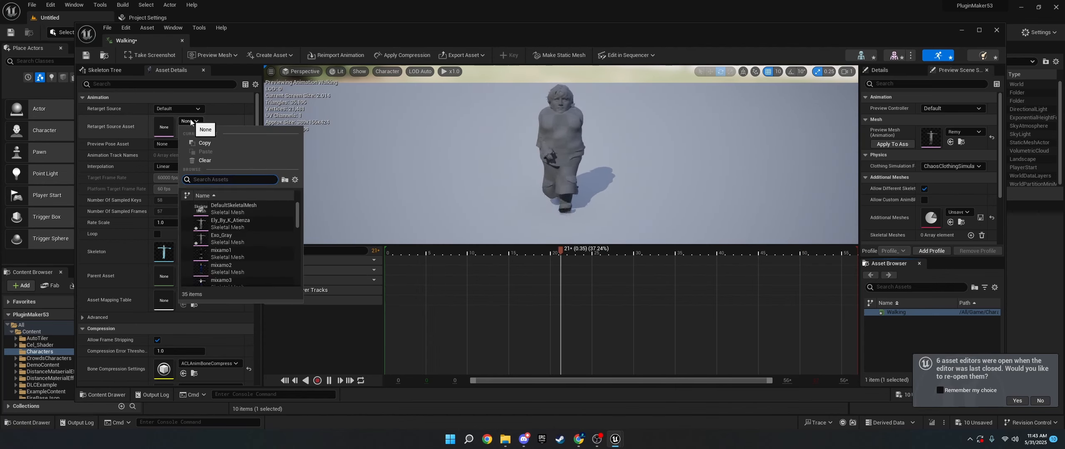
text(remy)
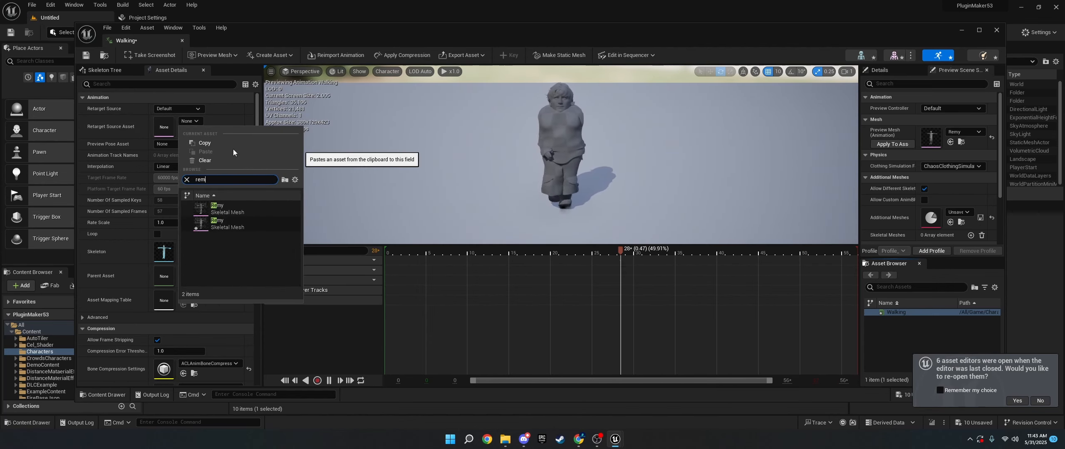
click(240, 223)
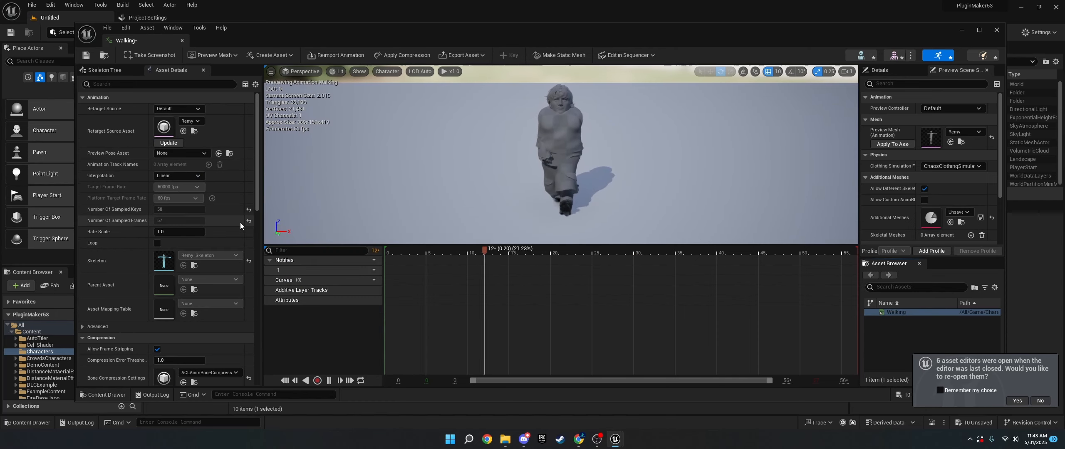
click(168, 143)
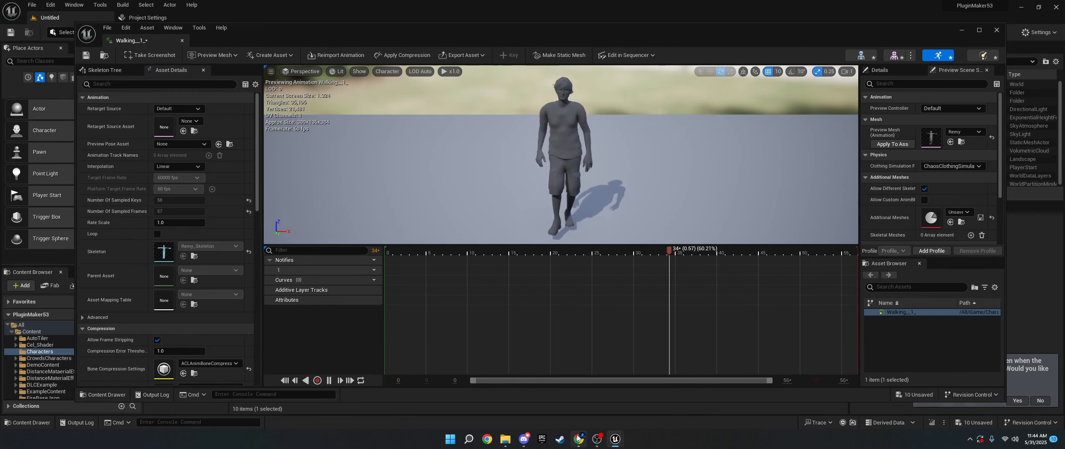
- Switch to Mixamo in the browser and preview the in-place Walking animation on the Ely By K.Atienza character
key(alt+Tab)
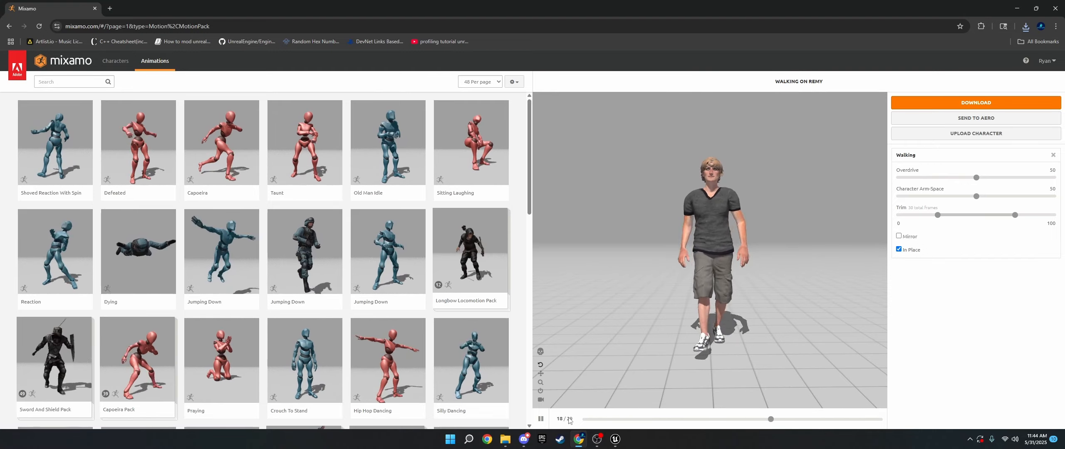
click(615, 439)
click(629, 422)
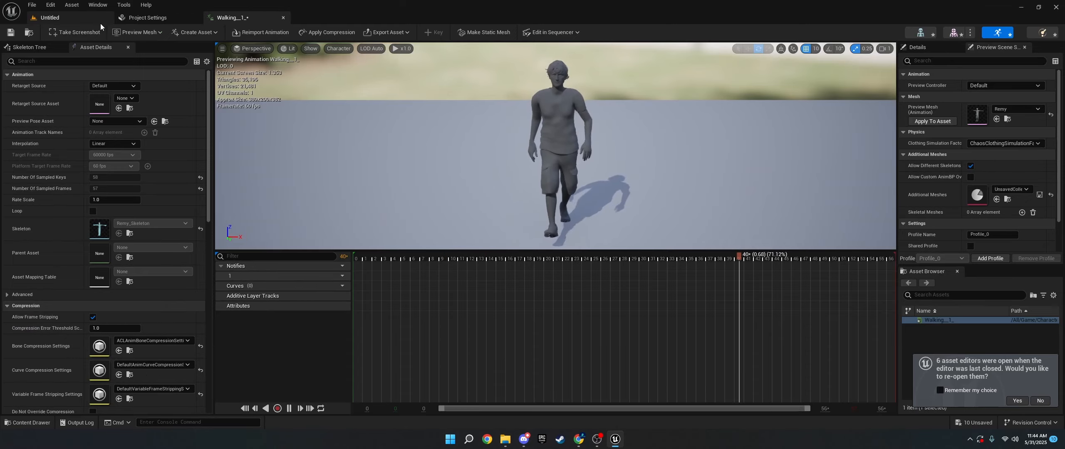
click(50, 18)
click(578, 442)
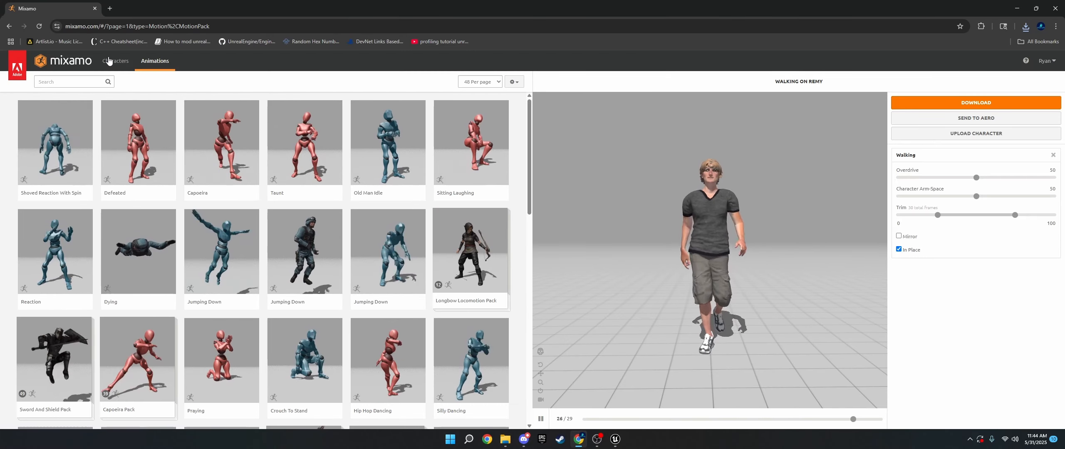
key(alt+Left)
click(397, 145)
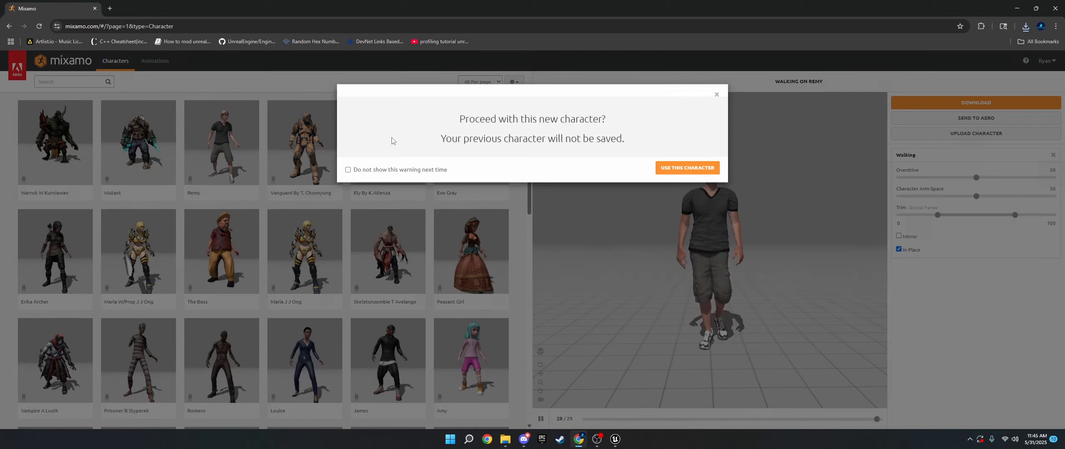
click(688, 169)
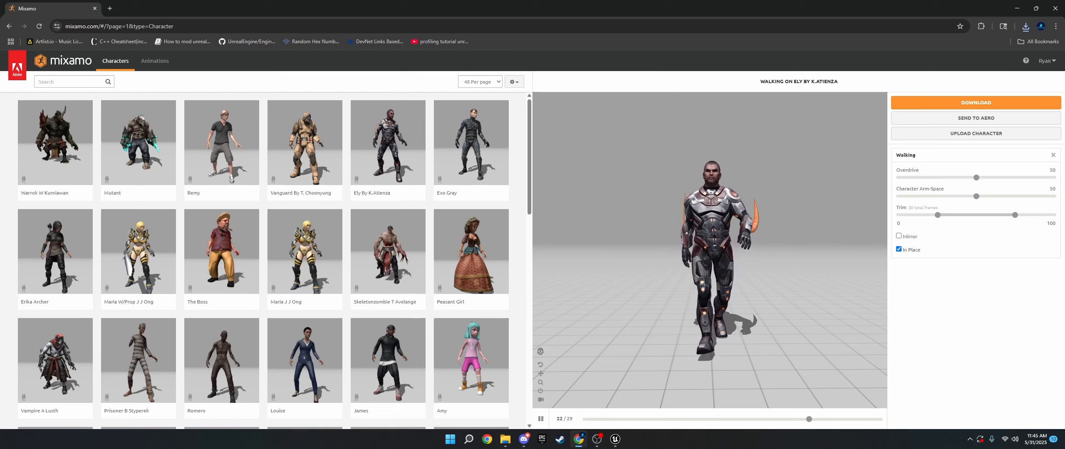
- Switch back to Unreal Editor, open the Walking__1_ animation sequence and set its preview mesh to Exo_Gray
click(615, 441)
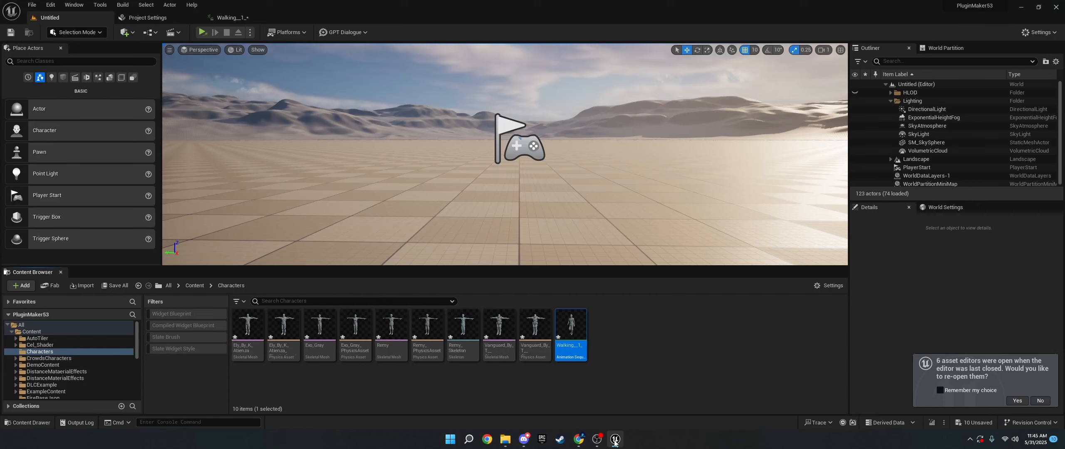
double_click(572, 333)
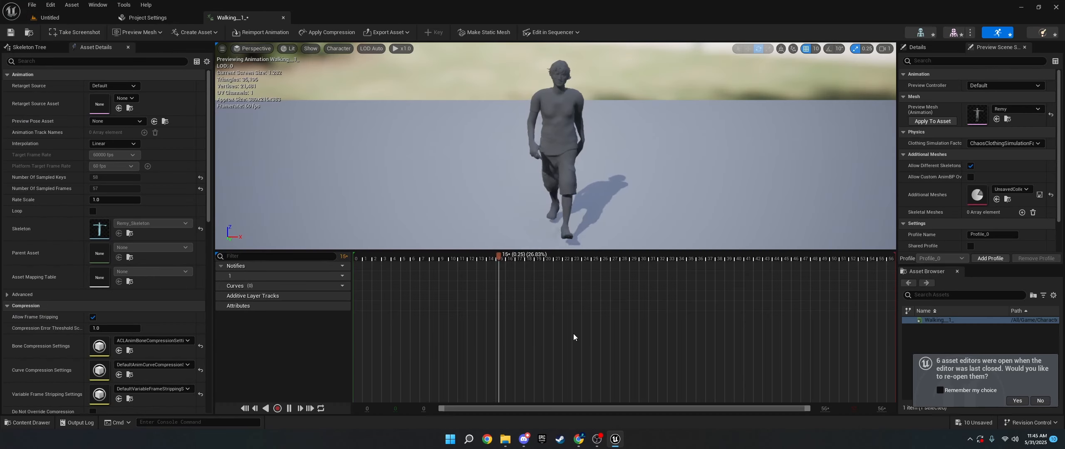
click(1014, 111)
click(1006, 218)
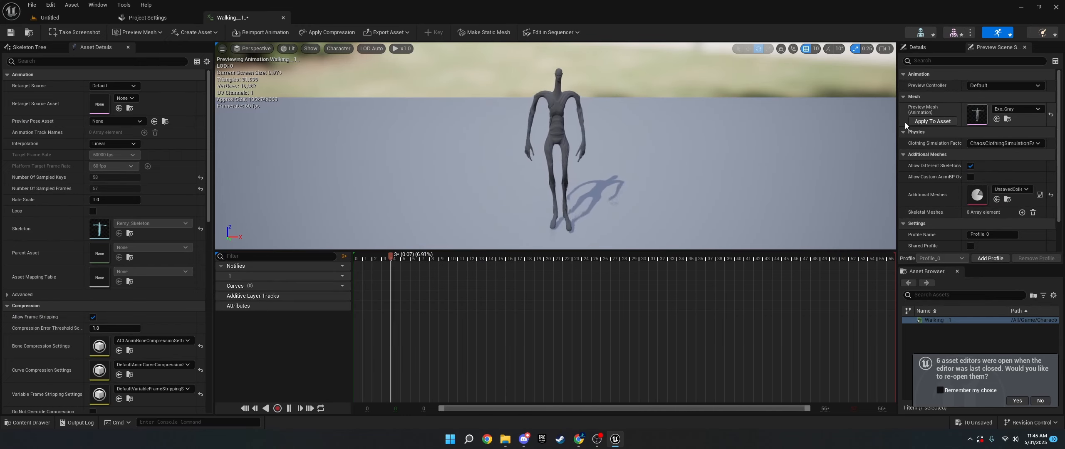
- Show the retargeting options for the skeleton's bones and set the Hips bone's translation retargeting to Animation Scaled
click(38, 47)
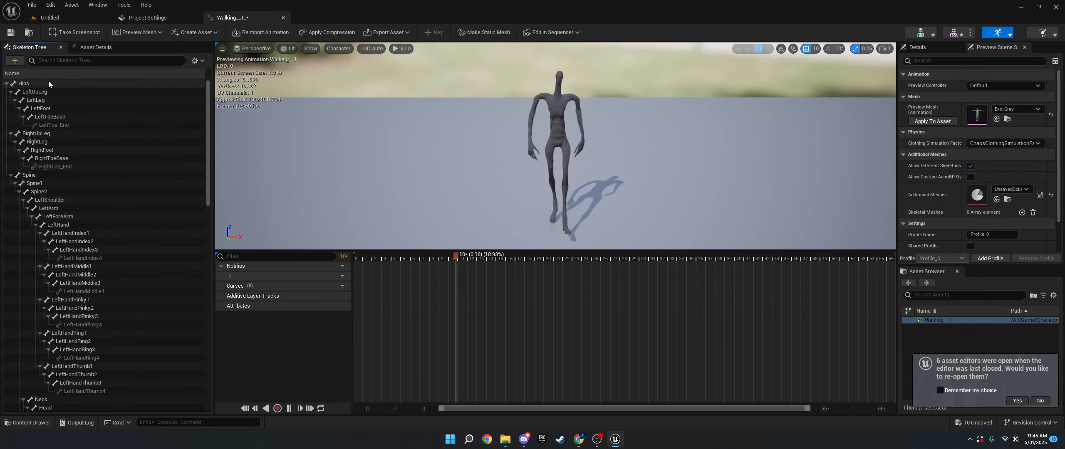
click(34, 85)
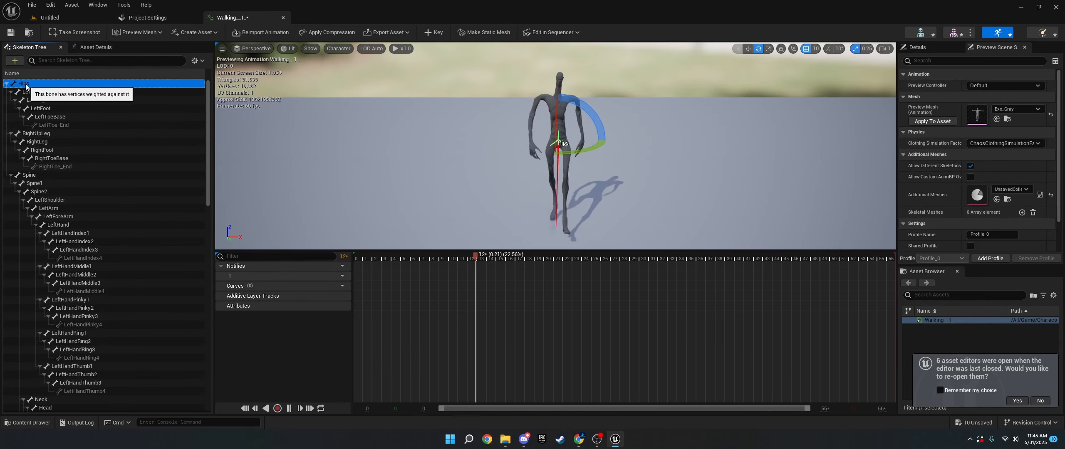
click(198, 61)
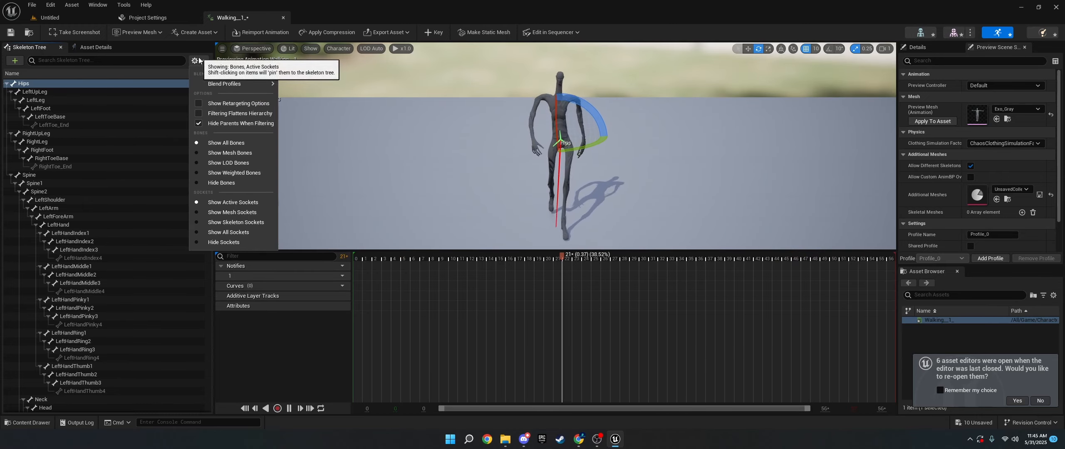
click(235, 103)
click(166, 84)
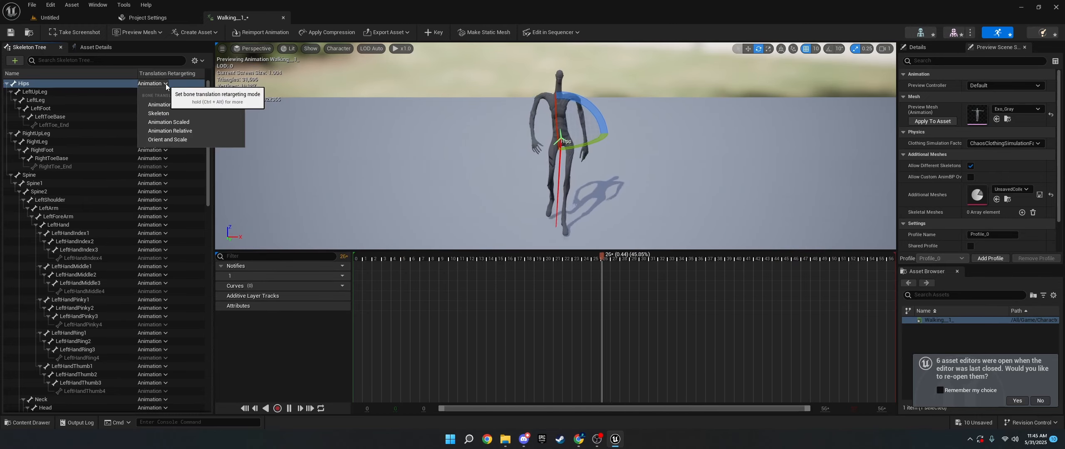
click(239, 122)
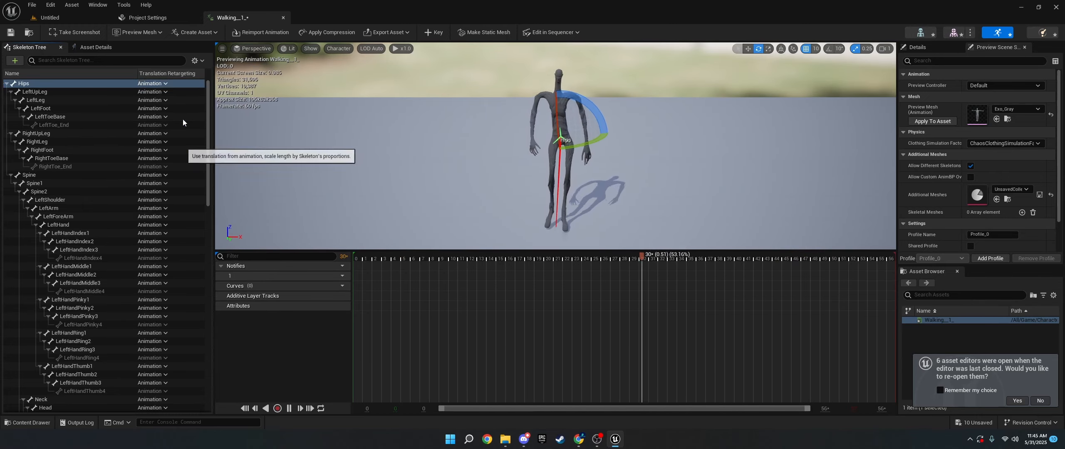
- Set the LeftUpLeg bone's translation retargeting to Skeleton and collapse its branch
click(165, 100)
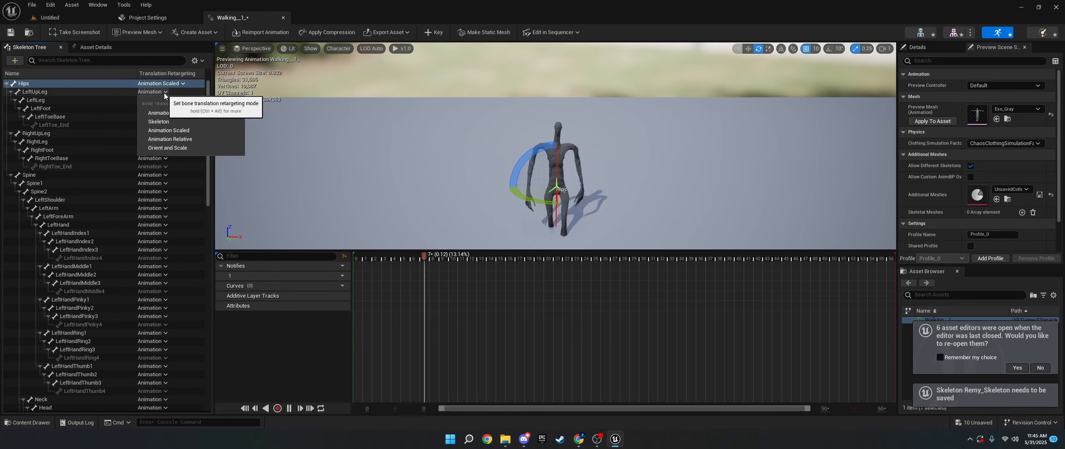
click(175, 122)
click(11, 91)
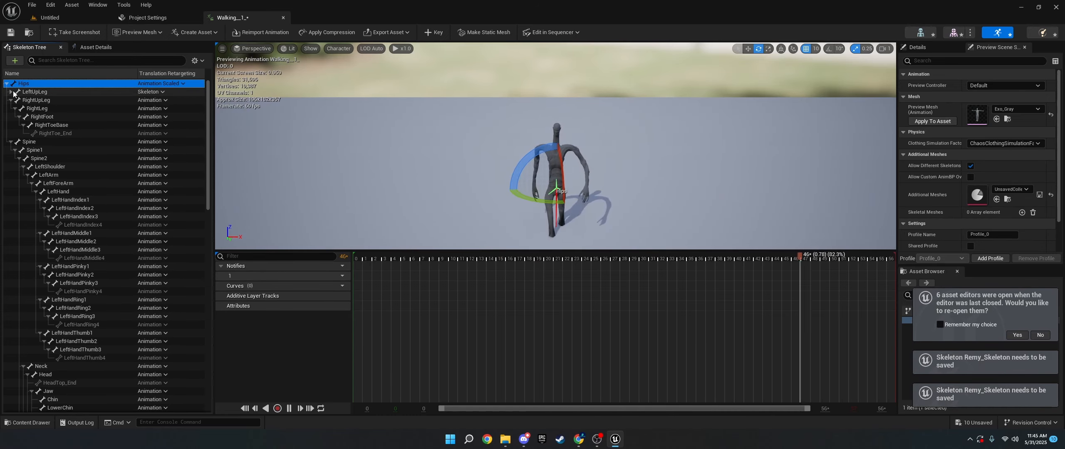
- Try Skeleton translation retargeting on the Hips bone and return it to Animation Scaled
click(150, 83)
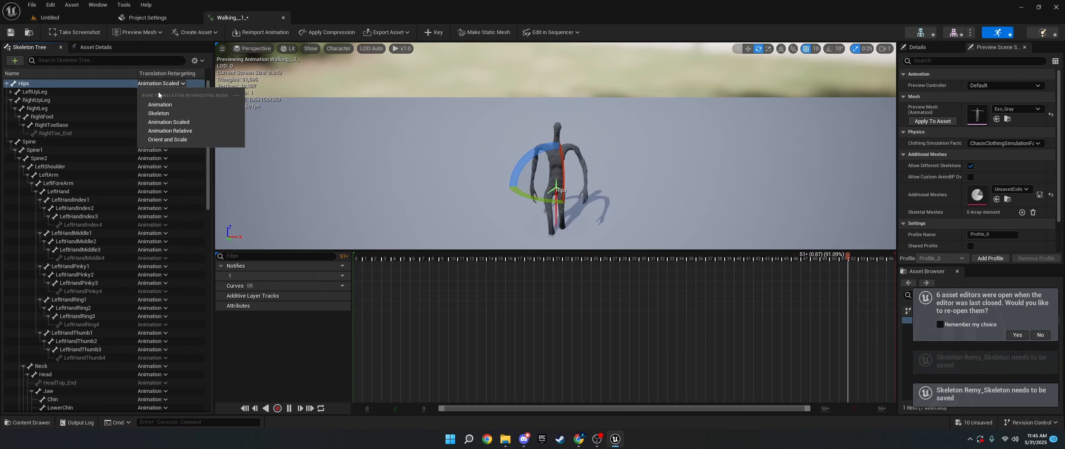
click(165, 108)
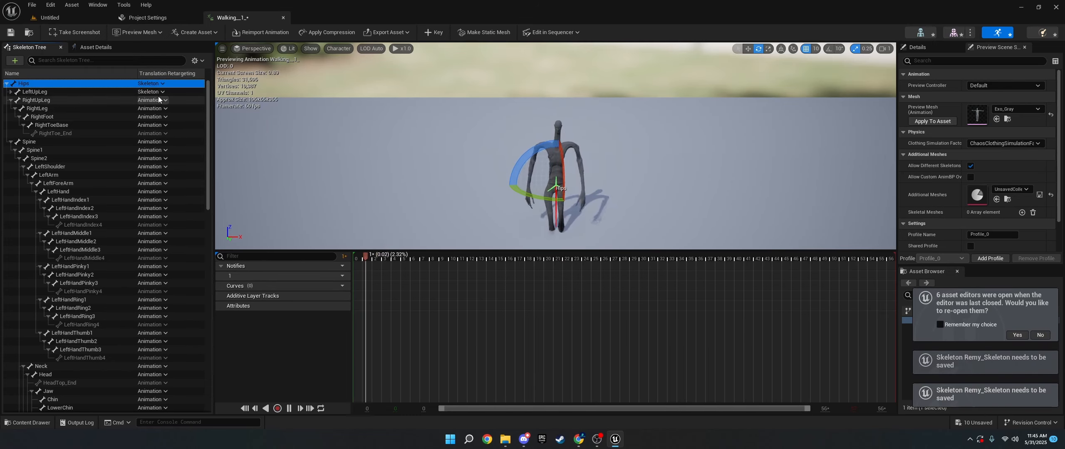
click(150, 83)
click(178, 122)
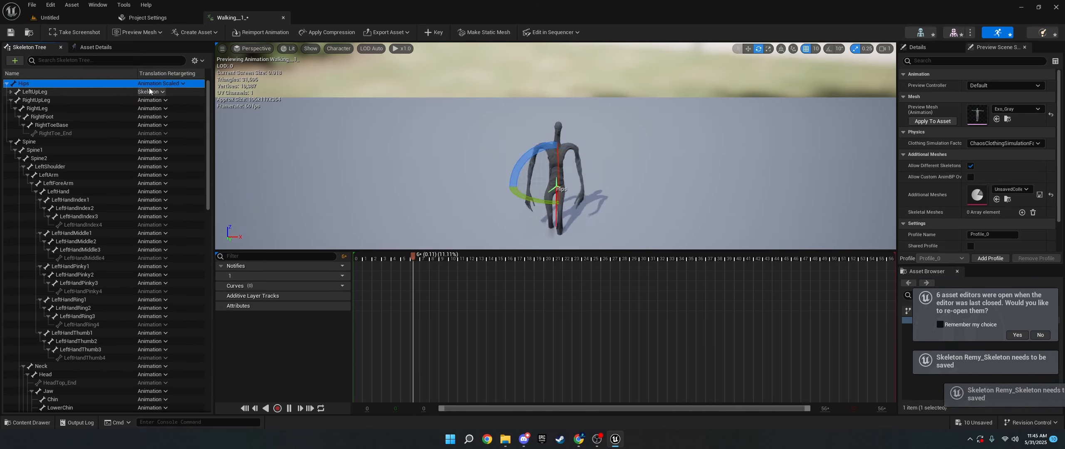
- Try to set translation retargeting to Skeleton for all bones from LeftUpLeg to RightHandThumb4 at once
click(42, 91)
scroll(87, 249, down, 5)
scroll(87, 249, down, 20)
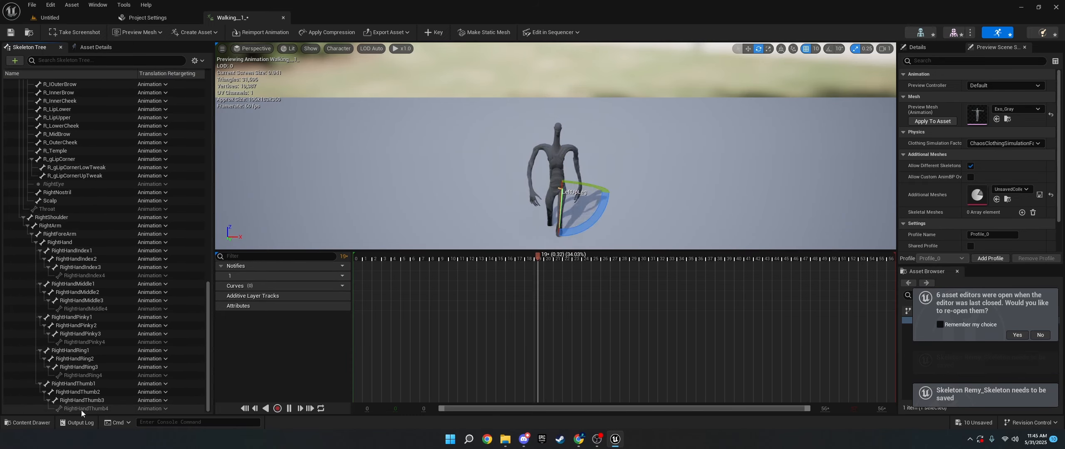
shift+click(99, 408)
scroll(162, 104, up, 20)
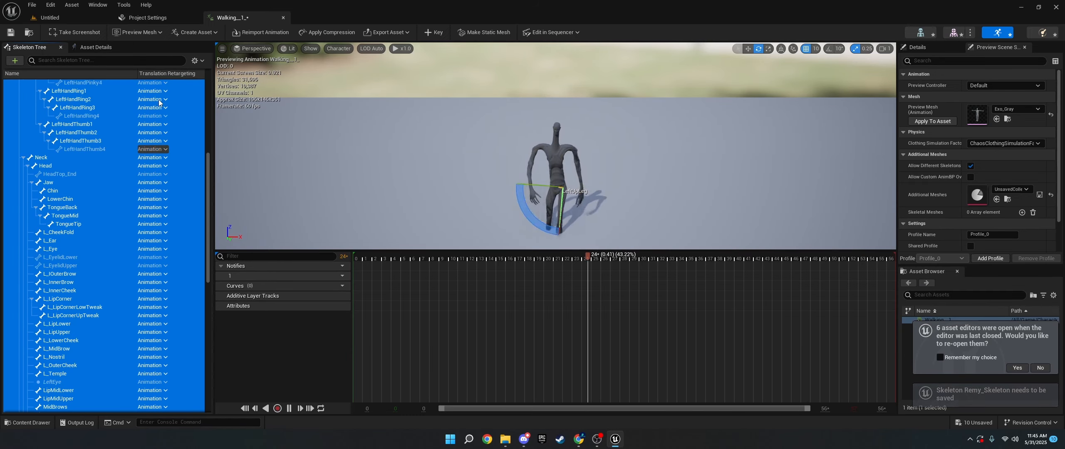
click(165, 101)
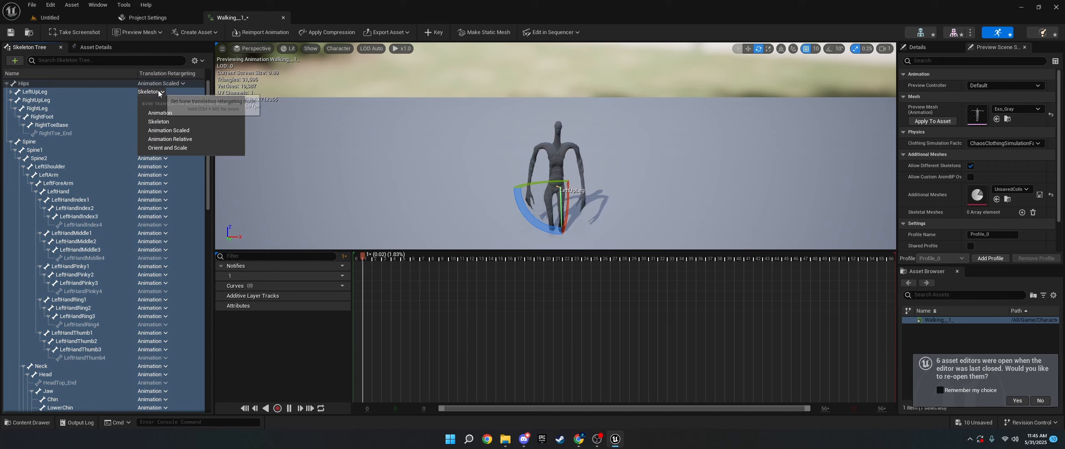
click(169, 125)
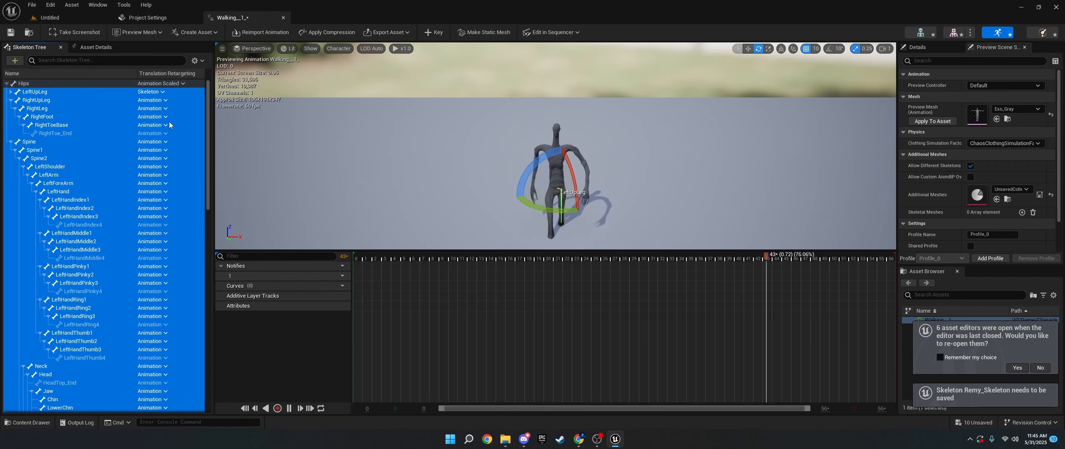
click(155, 93)
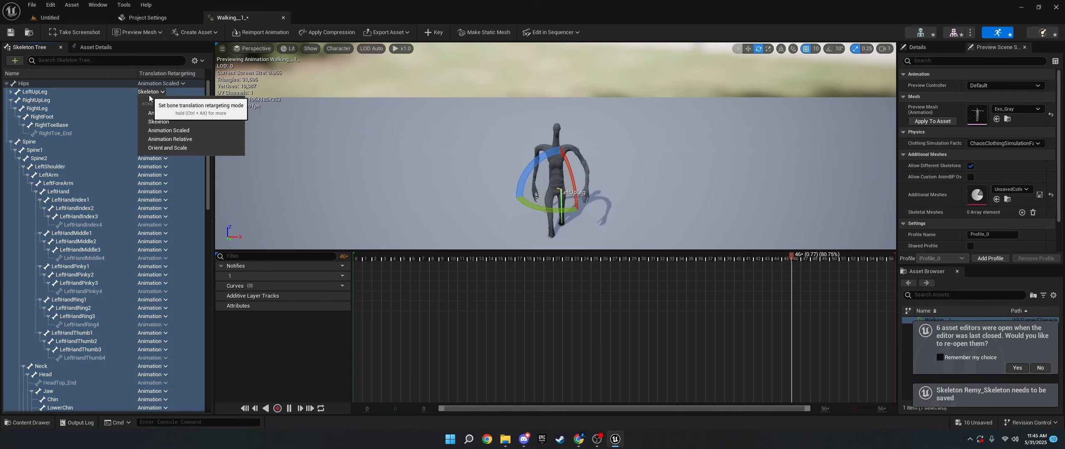
click(126, 127)
- Set translation retargeting to Skeleton for the RightUpLeg, RightLeg and Spine bones, collapsing the RightUpLeg branch
click(152, 100)
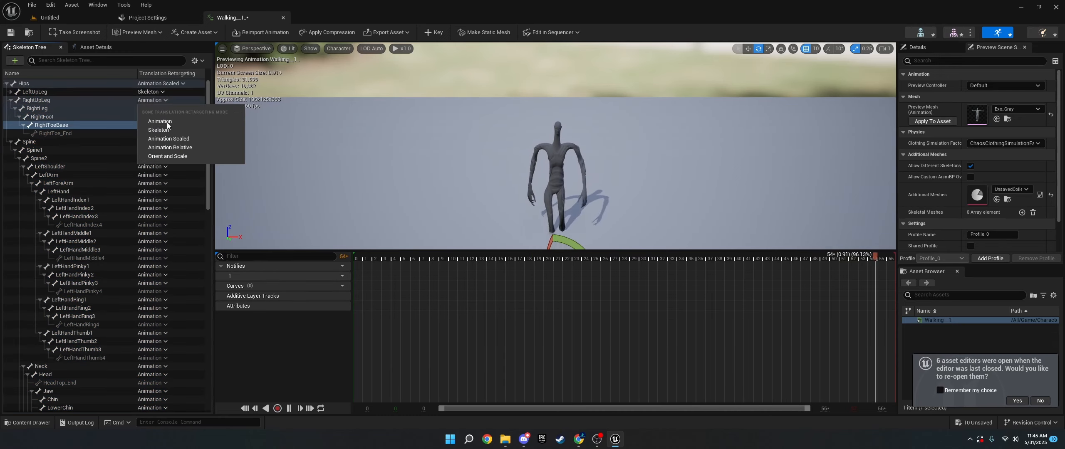
click(172, 133)
click(154, 108)
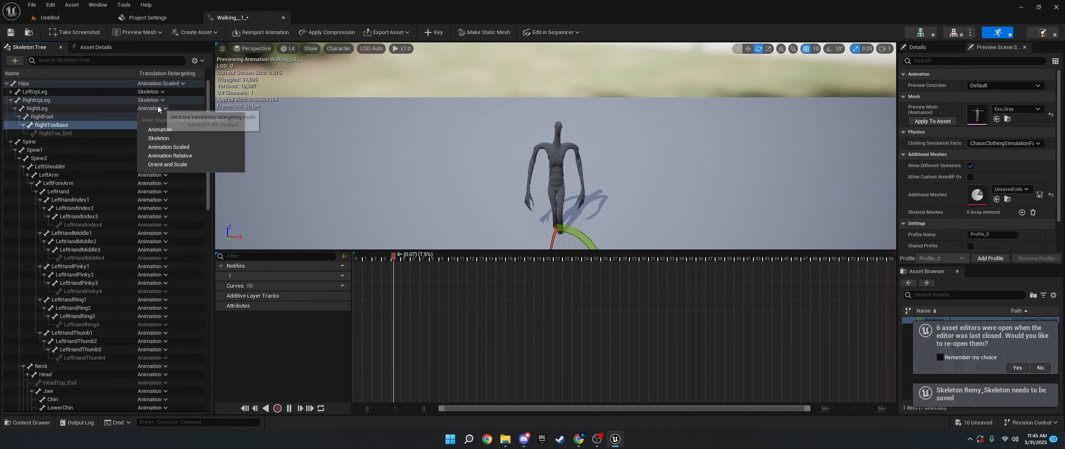
click(174, 139)
click(11, 100)
click(152, 108)
click(174, 138)
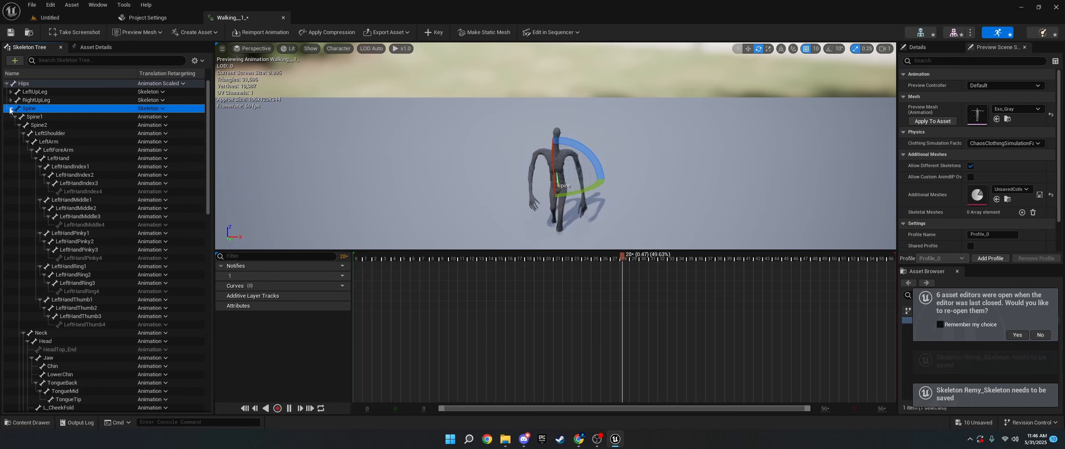
- Recursively set translation retargeting to Skeleton on the LeftUpLeg and RightUpLeg bones
right_click(156, 120)
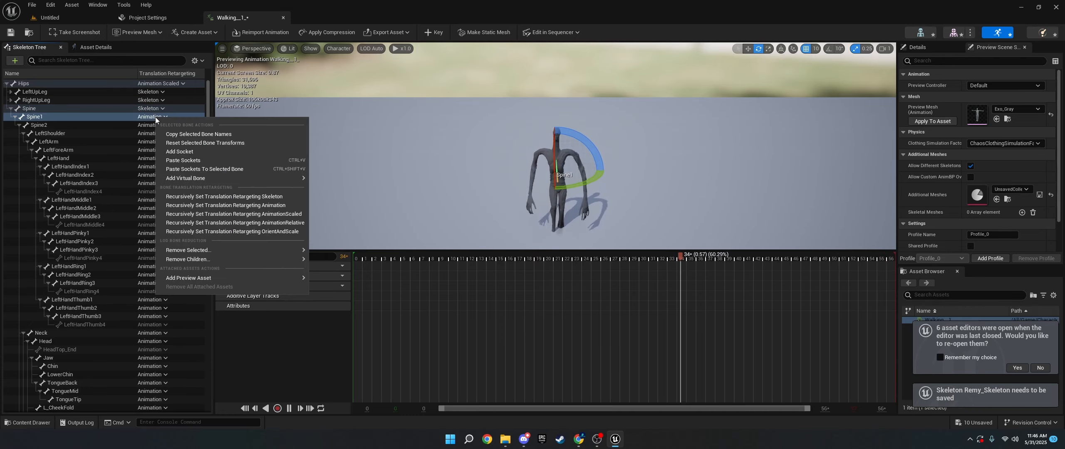
click(48, 97)
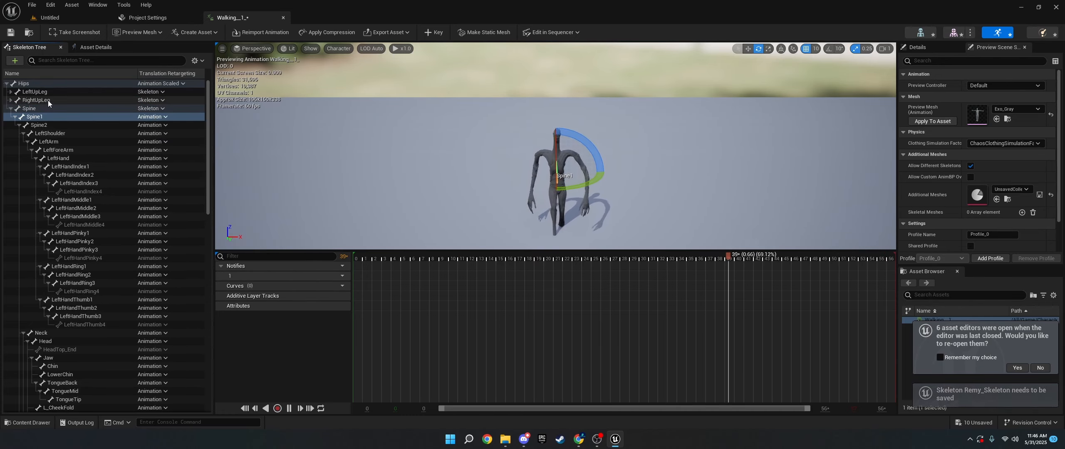
click(48, 96)
right_click(47, 92)
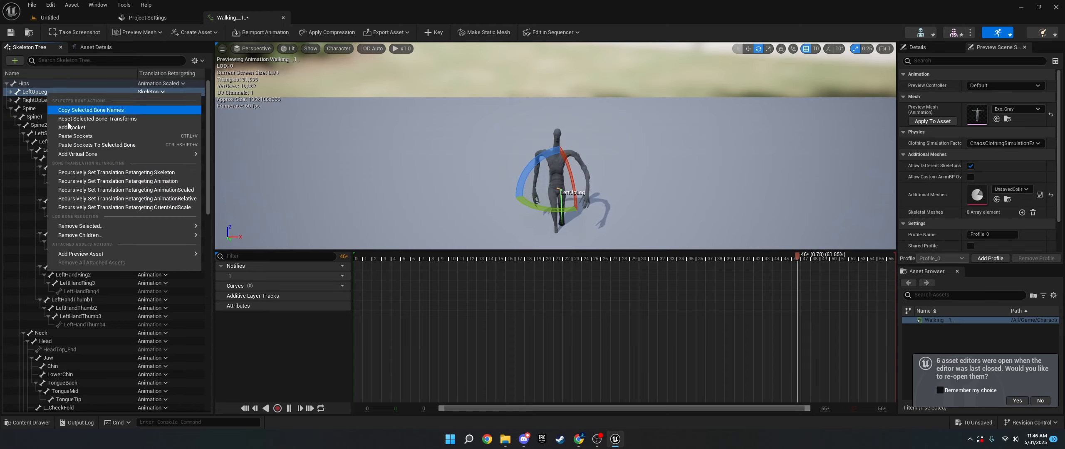
click(150, 173)
right_click(28, 101)
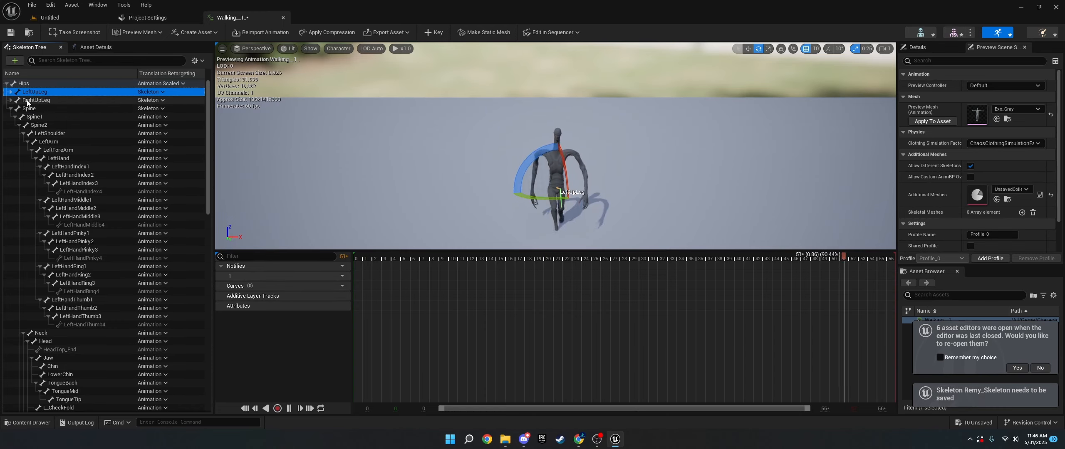
click(81, 180)
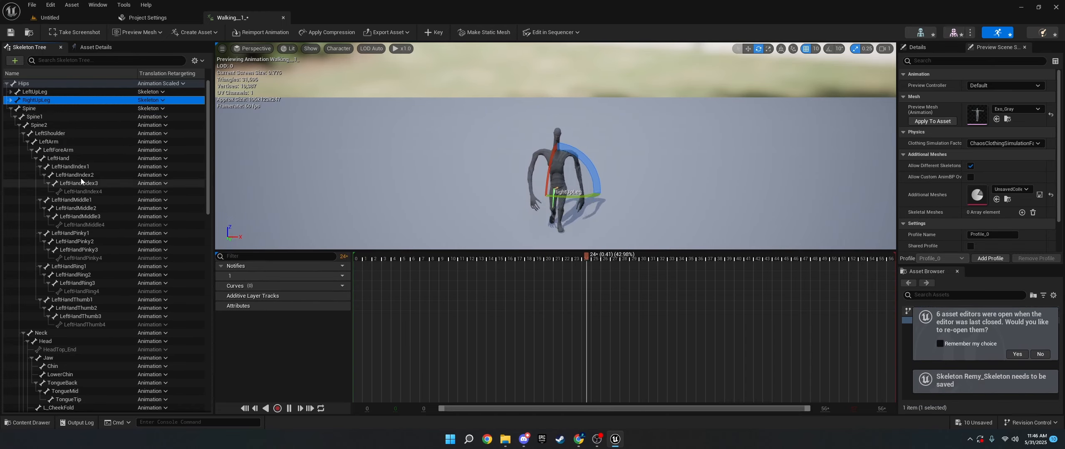
- Recursively set translation retargeting to Skeleton on the Spine bone and all of its child bones
click(36, 109)
right_click(35, 109)
click(104, 190)
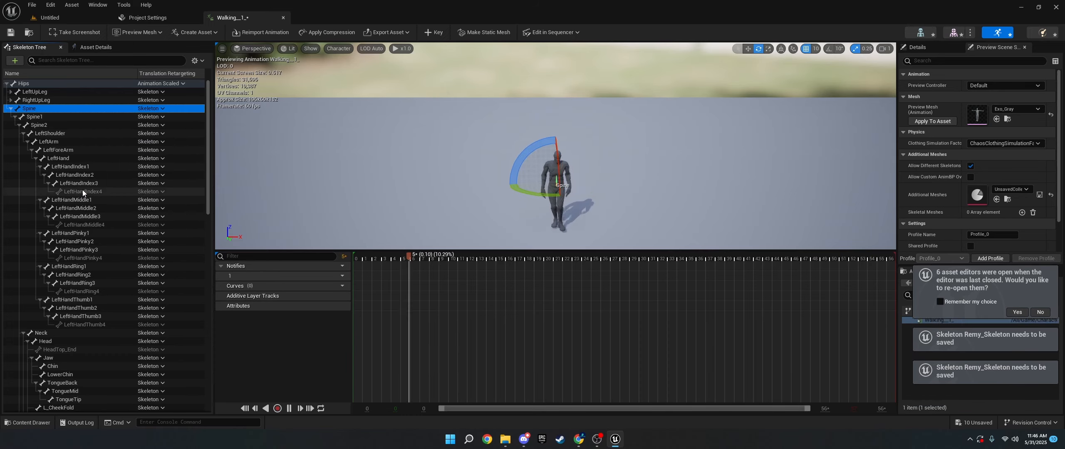
- Check the walking animation on the other characters by switching the preview mesh to Ely, Remy and finally Vanguard
key(w)
mouse_move(509, 185)
right_down()
mouse_move(507, 207)
mouse_move(509, 176)
right_up()
key(s)
click(1017, 109)
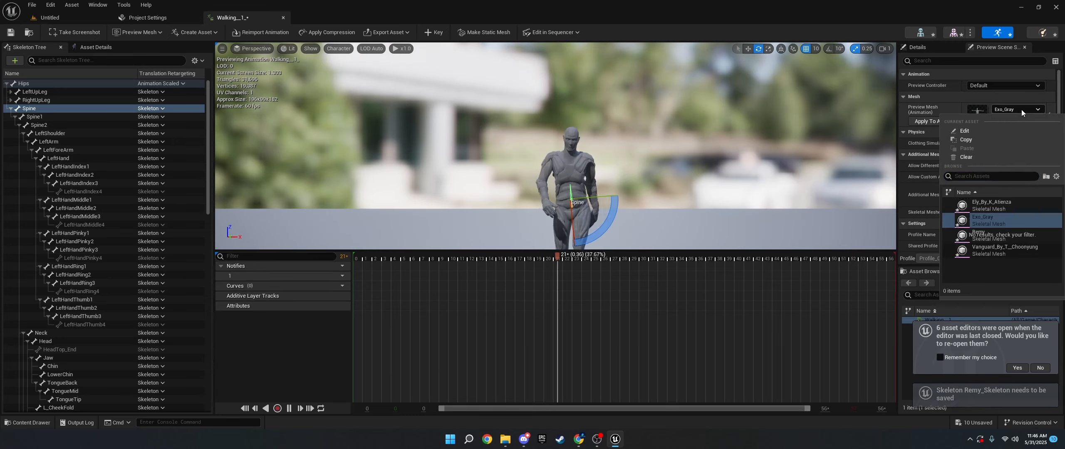
click(1013, 212)
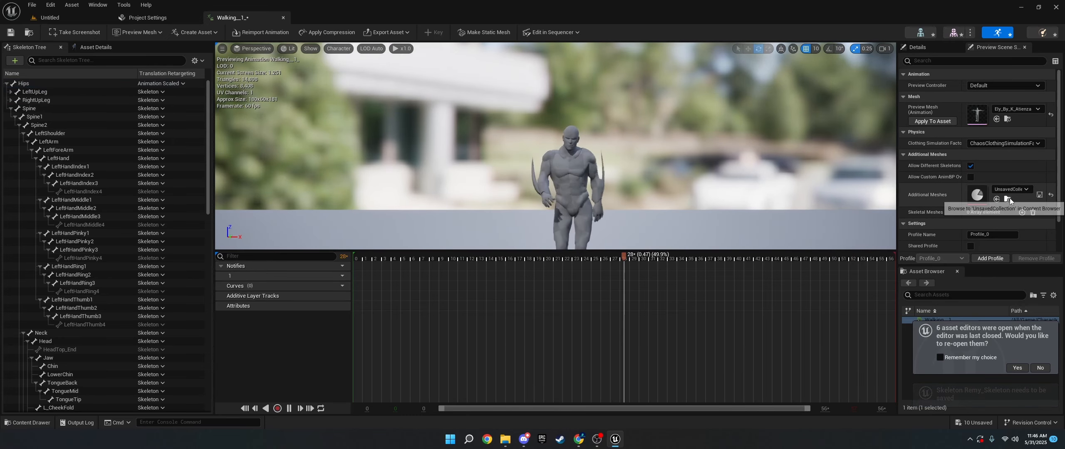
click(1016, 110)
click(1015, 246)
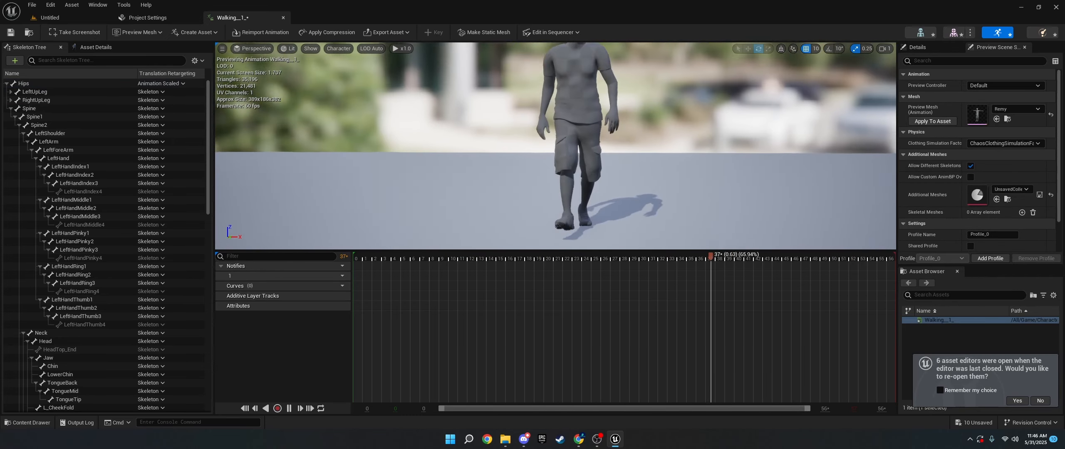
click(1003, 109)
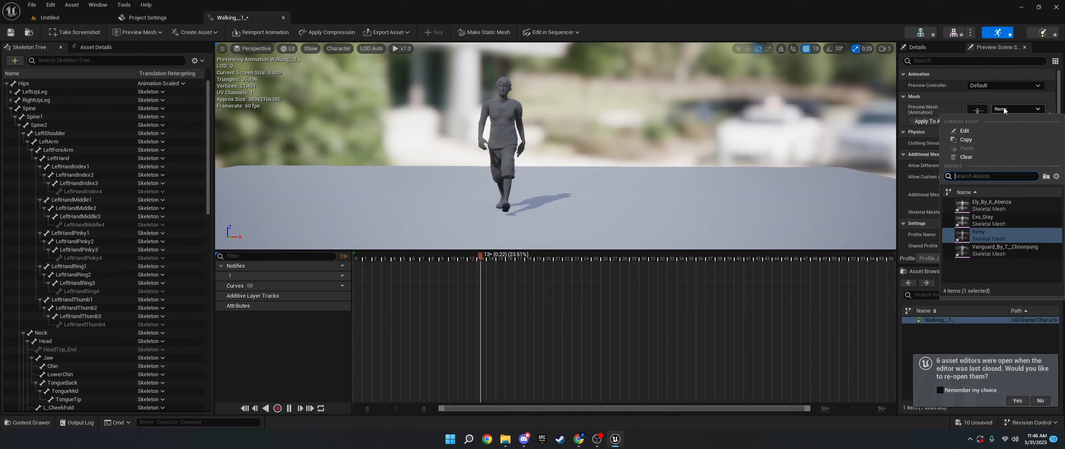
click(1006, 247)
- Try Skeleton translation retargeting on the Hips bone and switch it to Animation
click(158, 84)
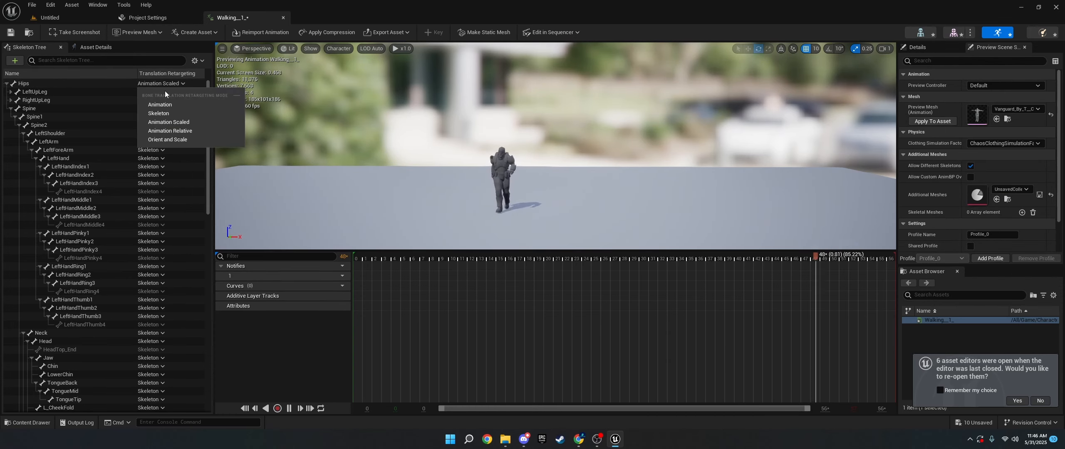
click(158, 105)
click(163, 82)
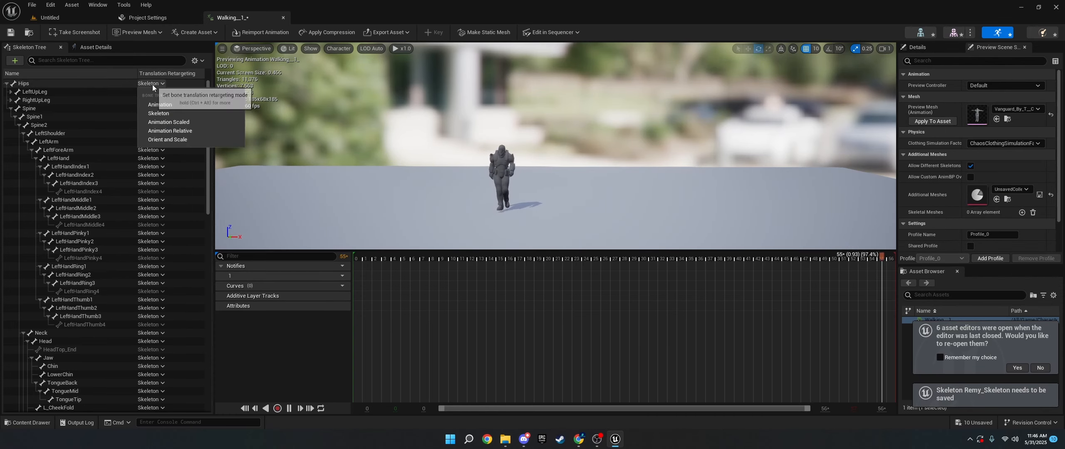
click(181, 109)
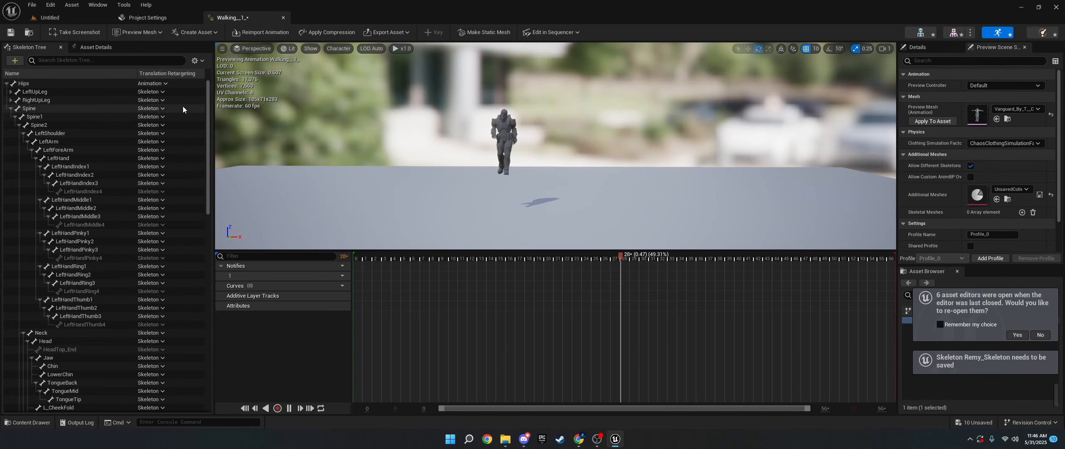